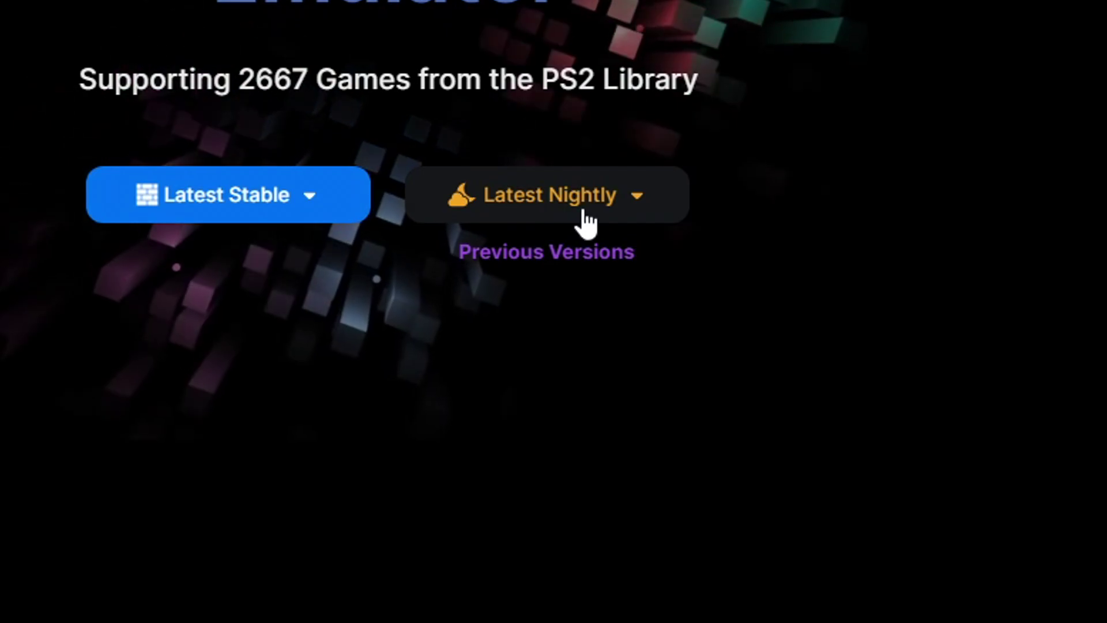
Download the latest nightly Windows PCSX2 v2.1.229 7z archive into the PCSX 2 folder.
{"action": "left_click", "coordinate": [587, 224]}
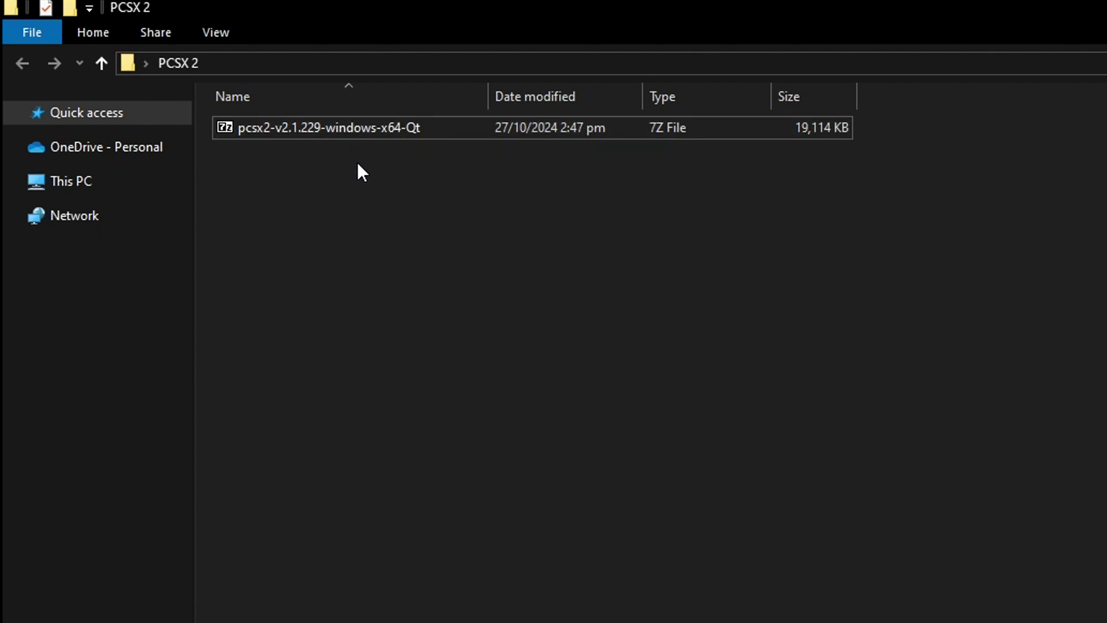
Extract the PCSX2 7z archive into the PCSX 2 folder with 7-Zip Extract Here.
{"action": "left_click", "coordinate": [428, 137]}
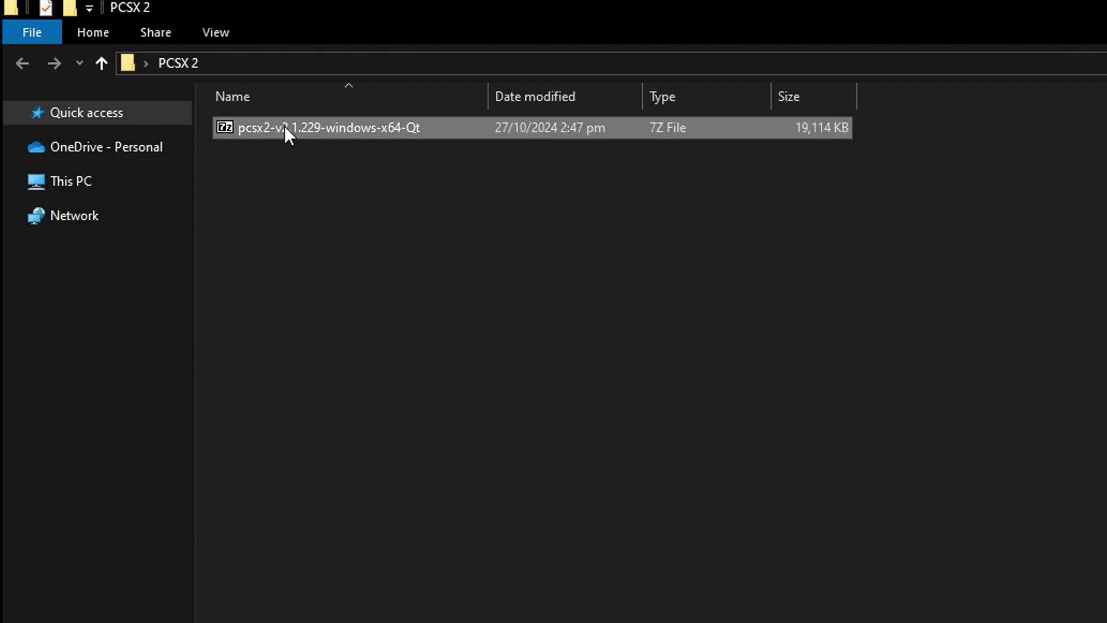
{"action": "right_click", "coordinate": [343, 135]}
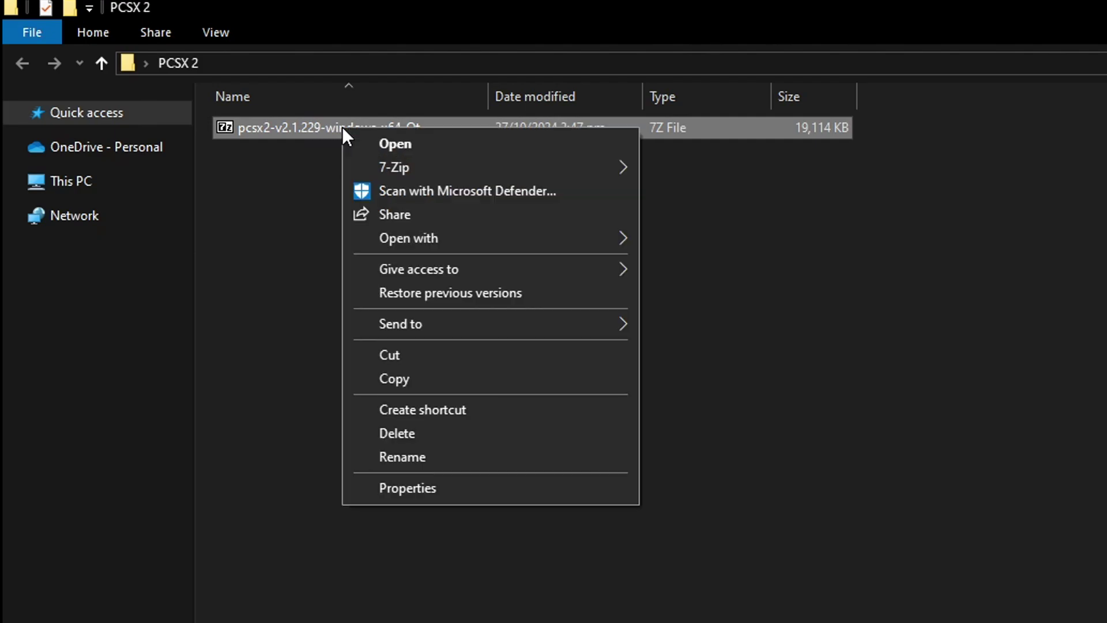
{"action": "mouse_move", "coordinate": [409, 170]}
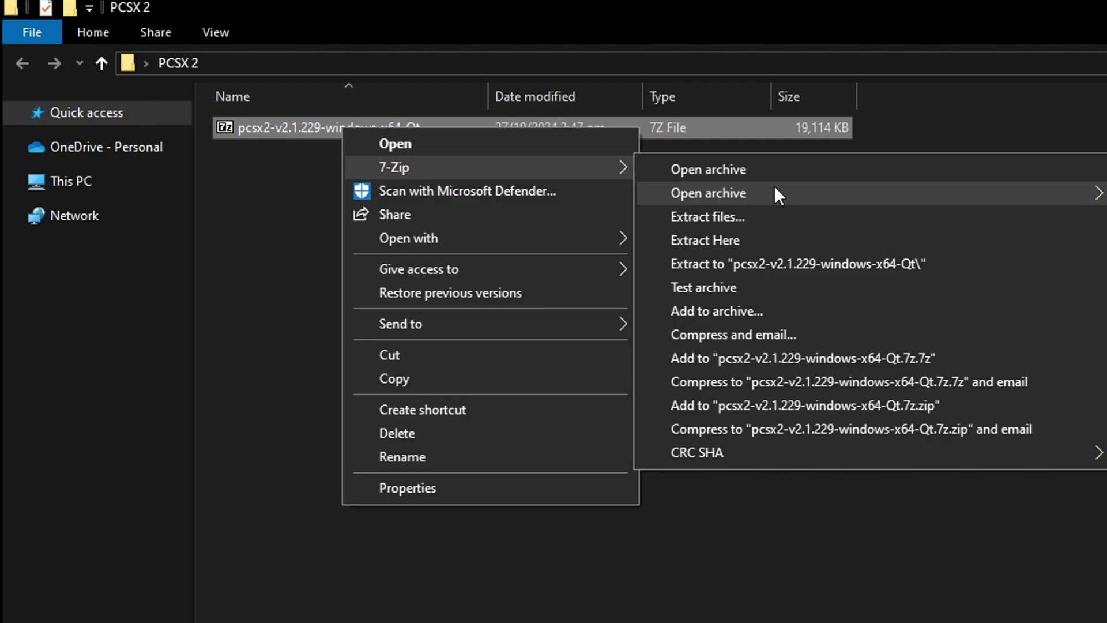
{"action": "left_click", "coordinate": [746, 247]}
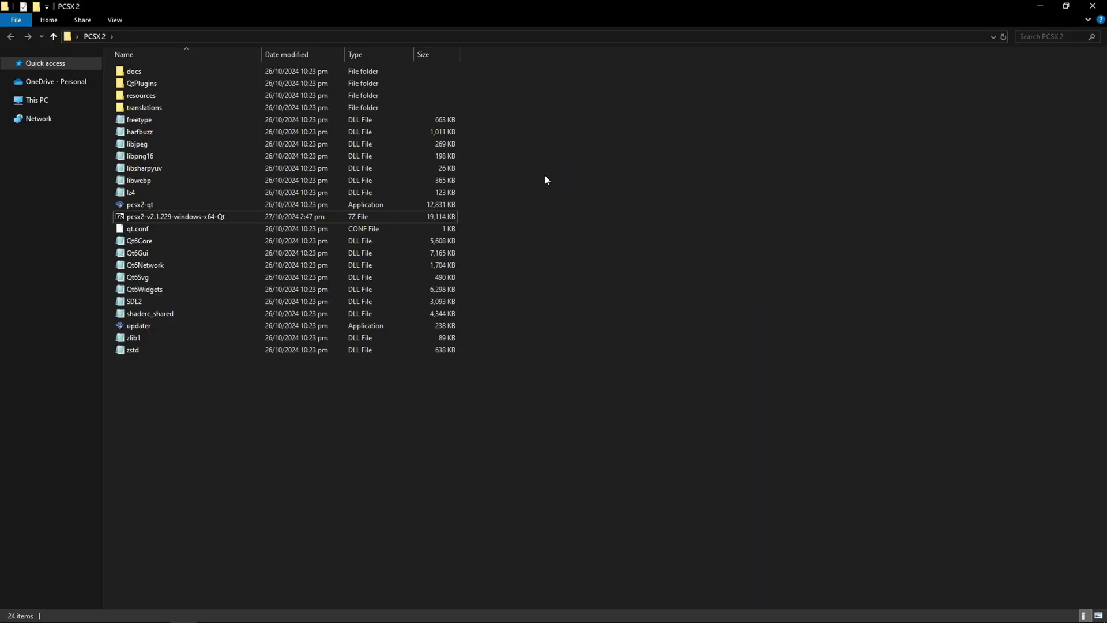
Permanently delete the leftover 7z archive.
{"action": "left_click", "coordinate": [229, 219]}
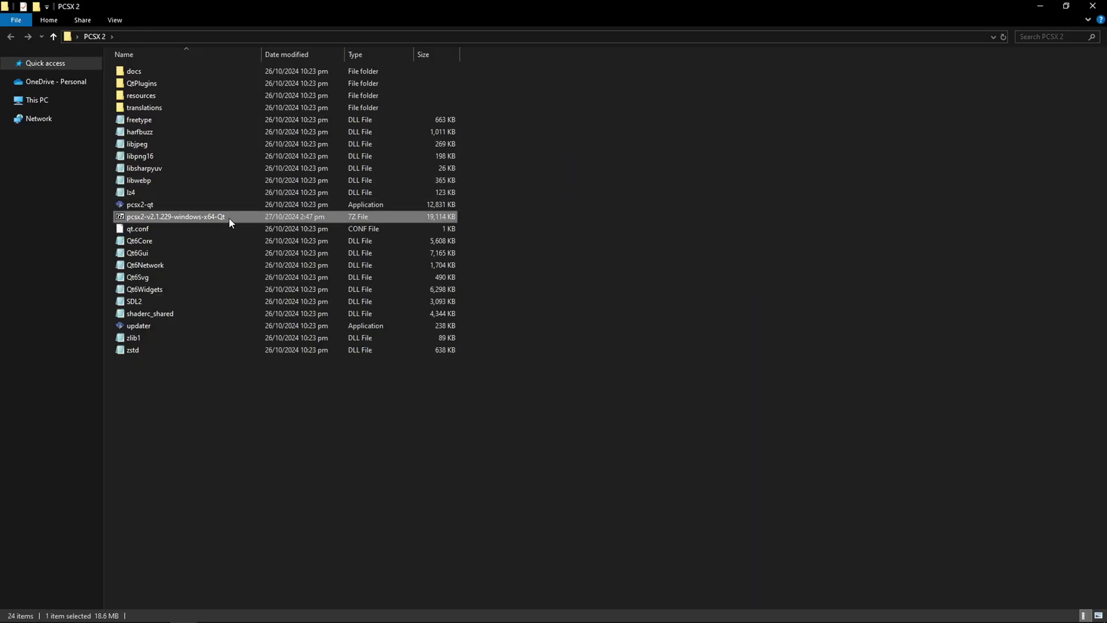
{"action": "key", "text": "shift+Delete"}
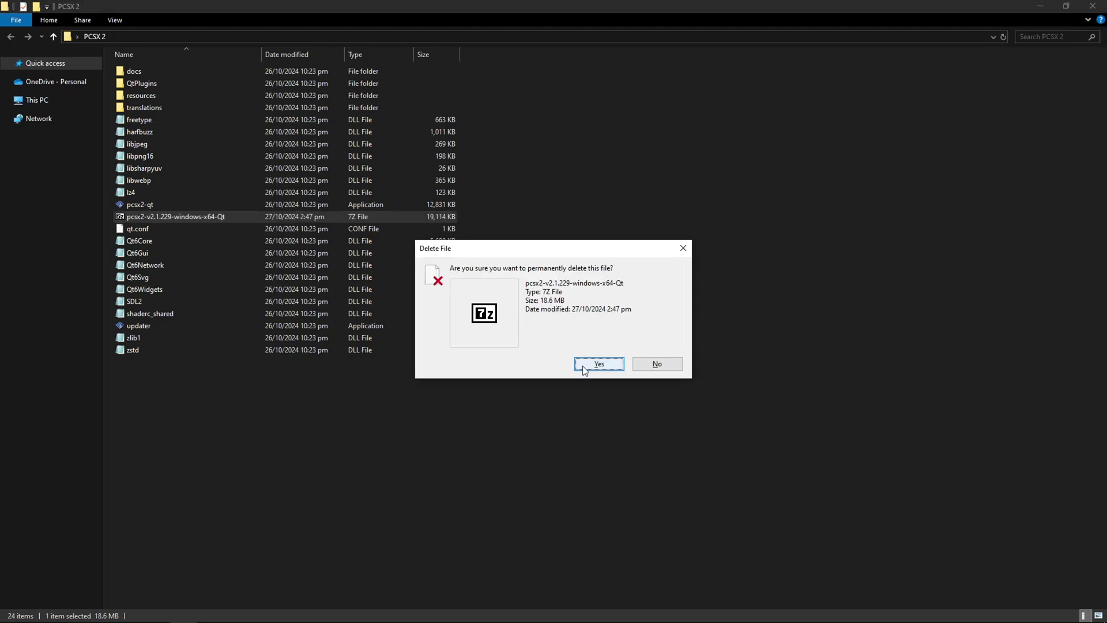
{"action": "left_click", "coordinate": [589, 368]}
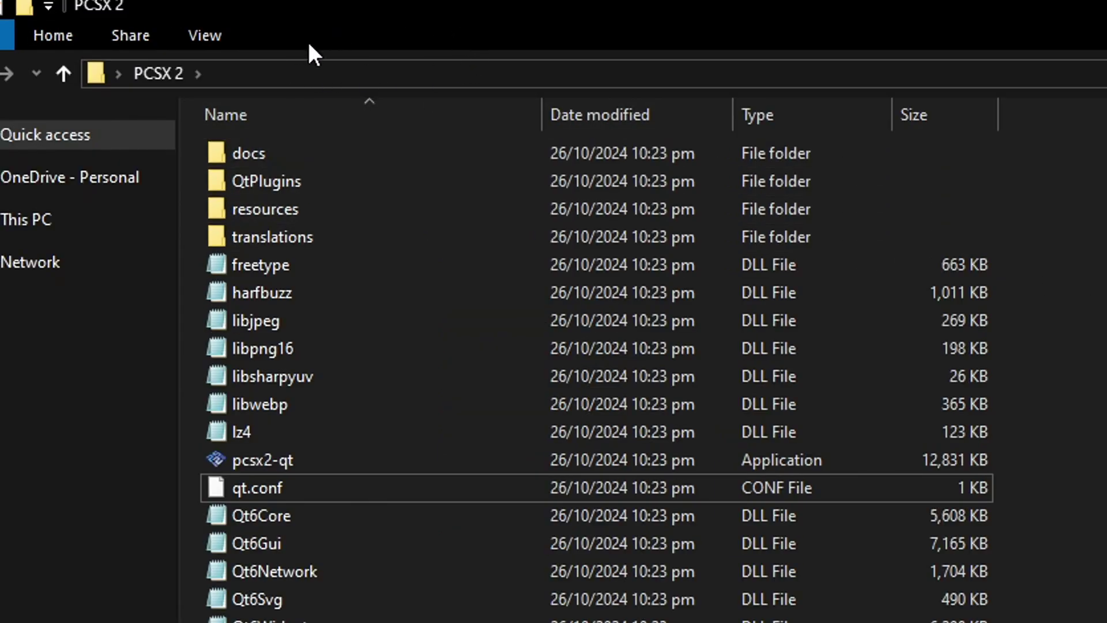
Turn on File name extensions so pcsx2-qt.exe and freetype.dll show their endings.
{"action": "left_click", "coordinate": [209, 42]}
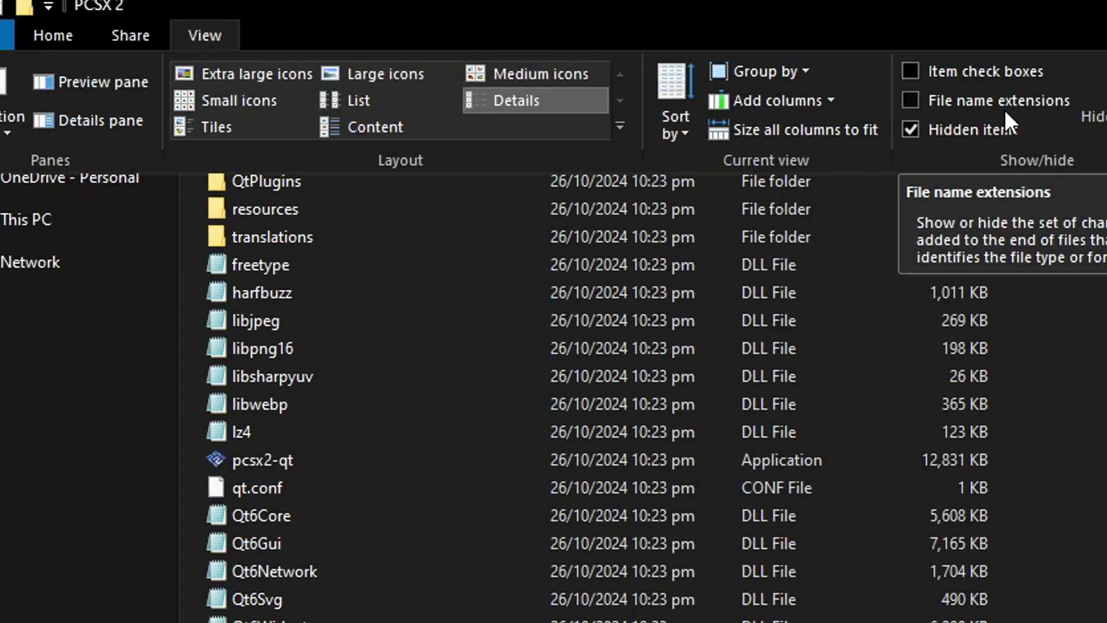
{"action": "left_click", "coordinate": [909, 101]}
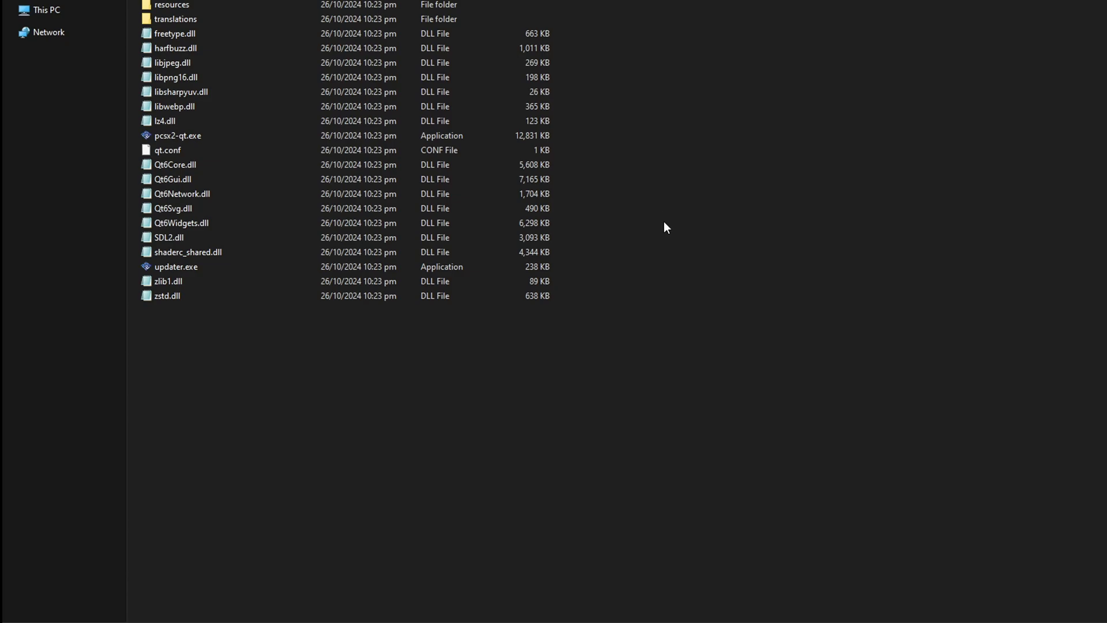
{"action": "right_click", "coordinate": [567, 331]}
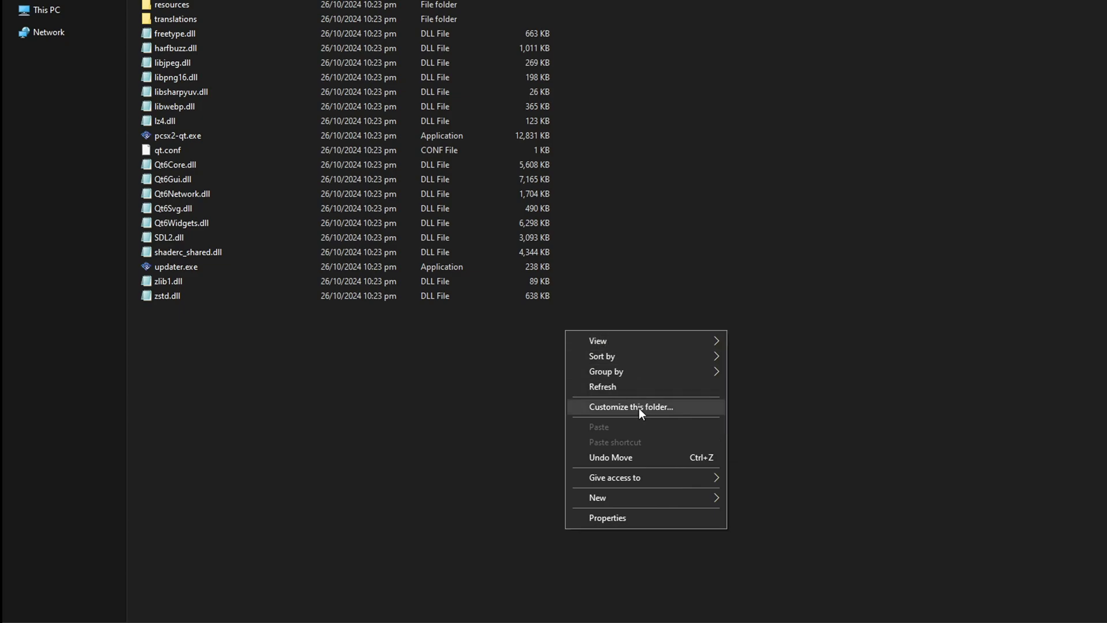
Create a new text document and rename it portable.ini, accepting the extension change.
{"action": "mouse_move", "coordinate": [611, 496]}
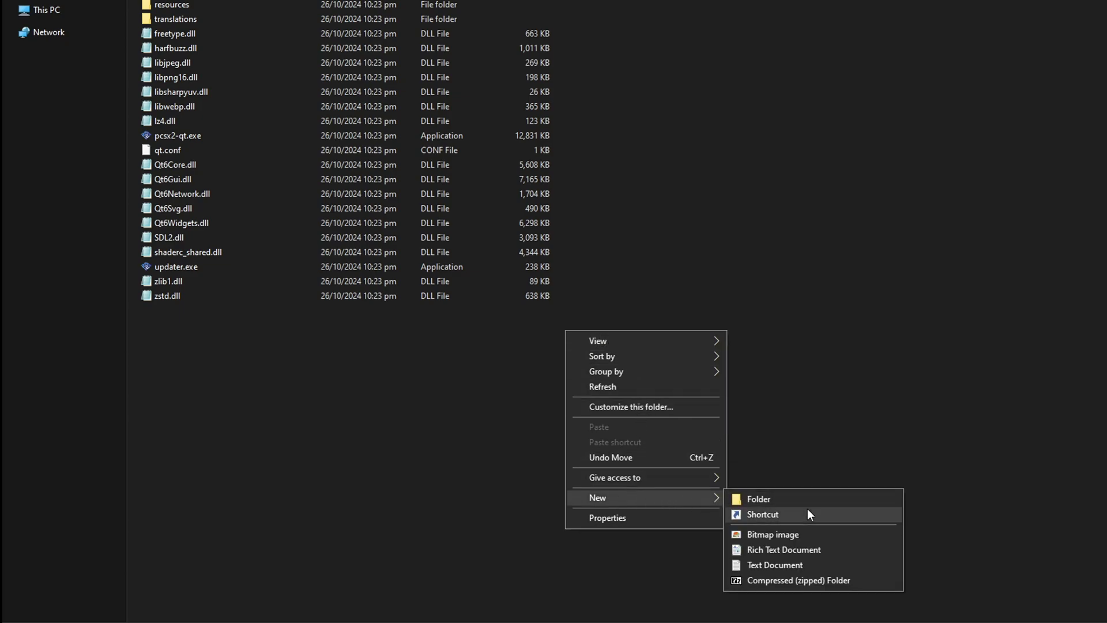
{"action": "left_click", "coordinate": [797, 568]}
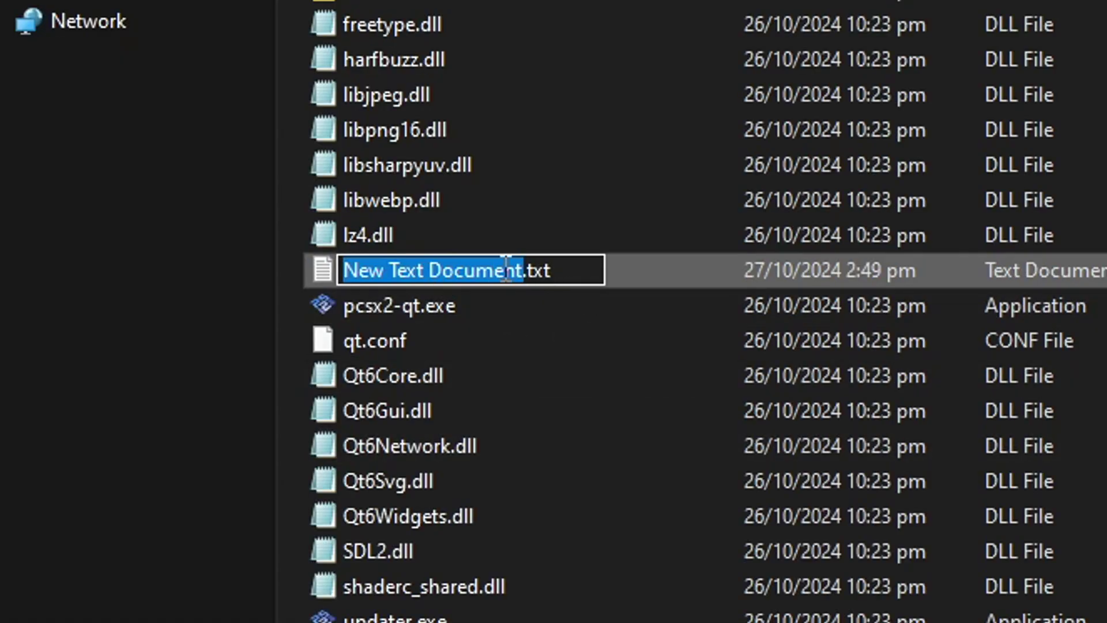
{"action": "left_click", "coordinate": [562, 271]}
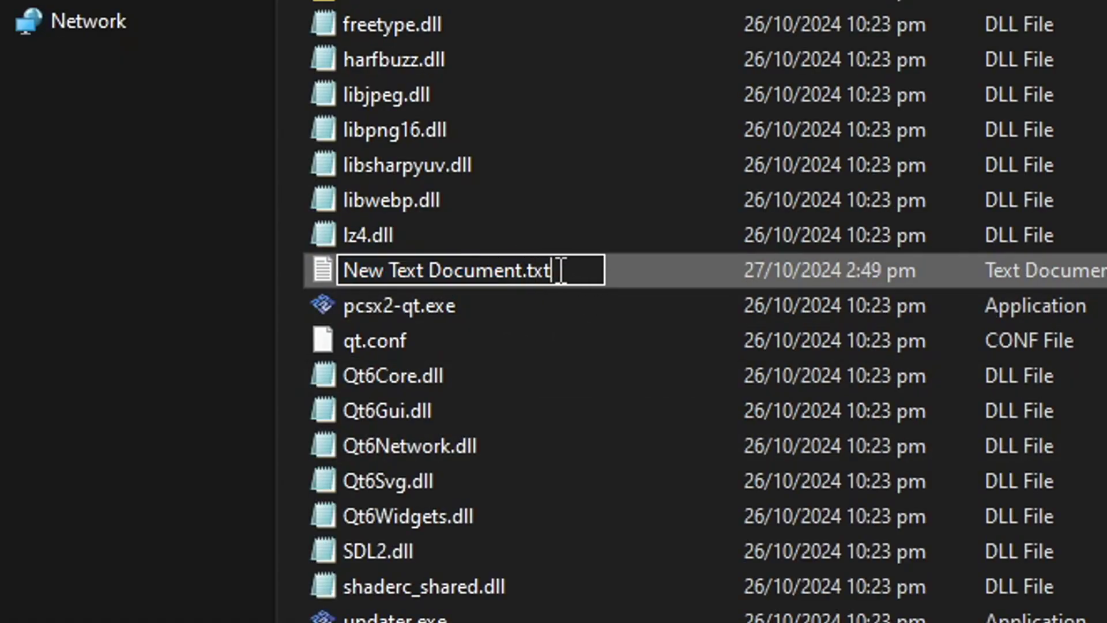
{"action": "left_click_drag", "start_coordinate": [566, 269], "coordinate": [216, 254]}
{"action": "key", "text": "BackSpace"}
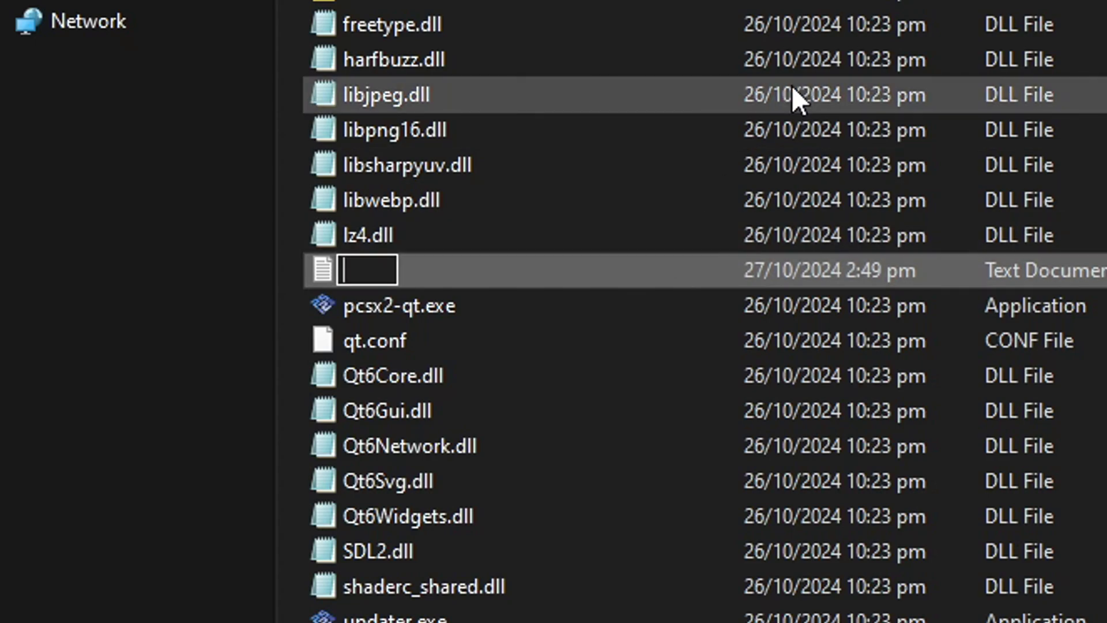
{"action": "type", "text": "portab"}
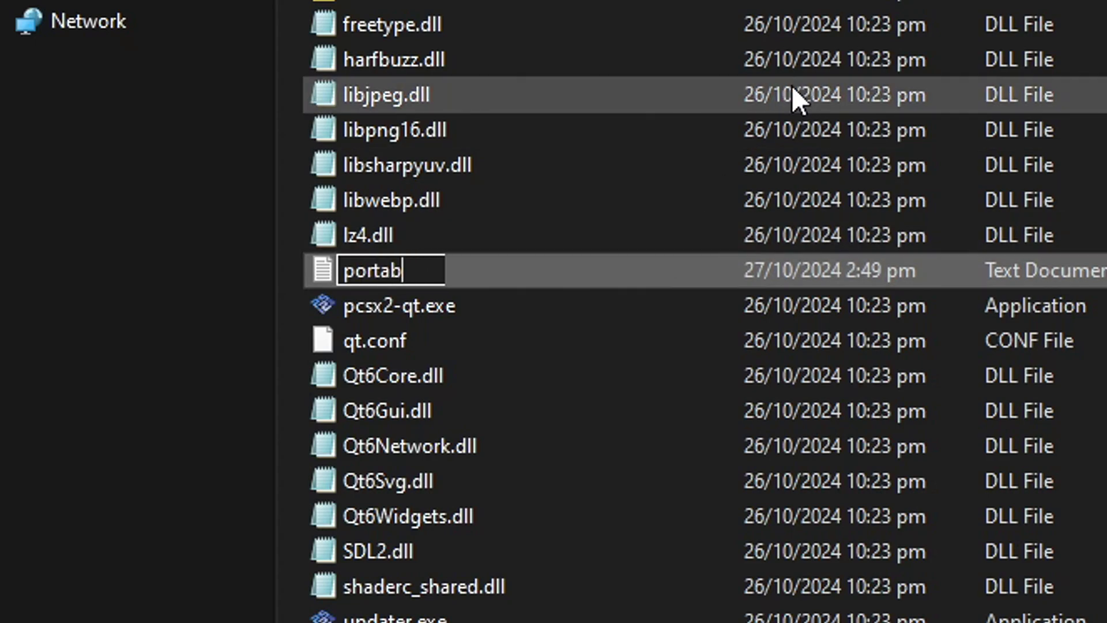
{"action": "type", "text": "le.i"}
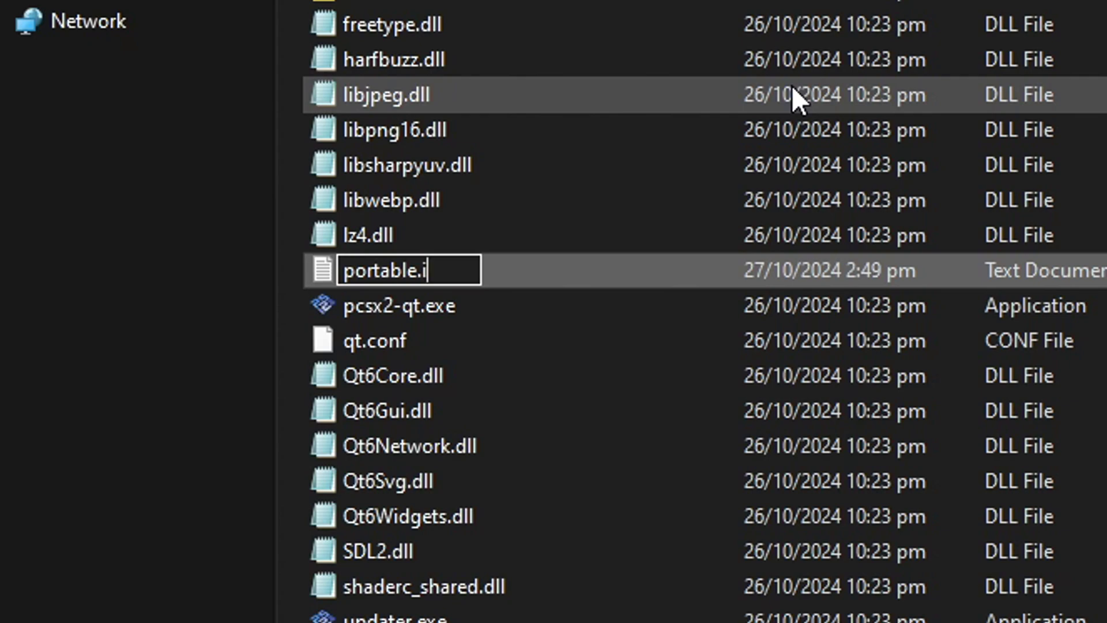
{"action": "type", "text": "ni"}
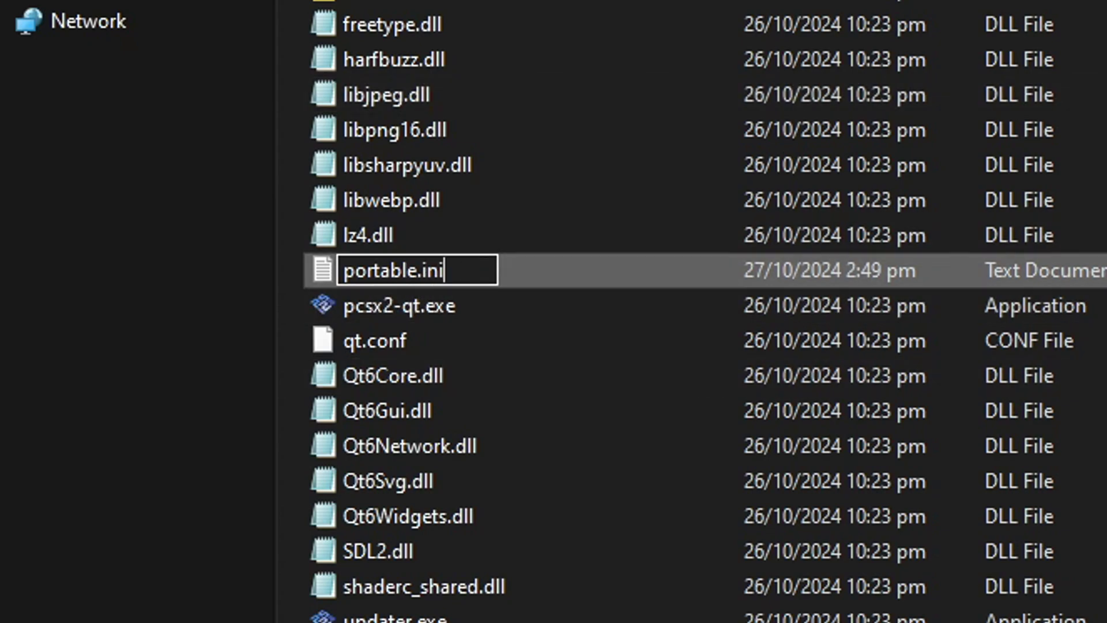
{"action": "key", "text": "Return"}
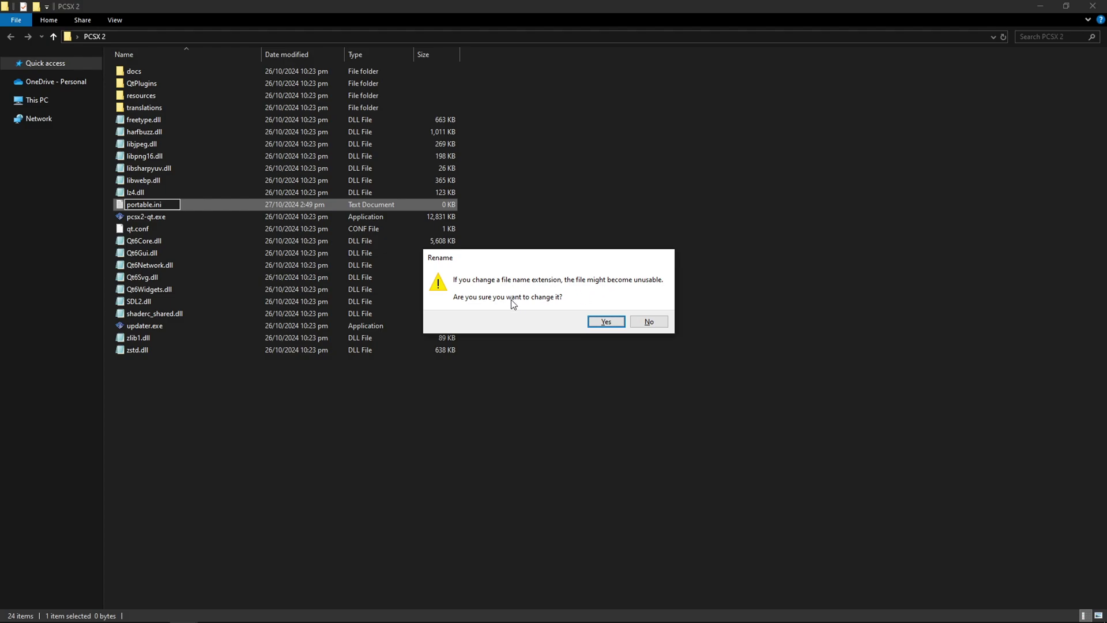
{"action": "left_click", "coordinate": [606, 324]}
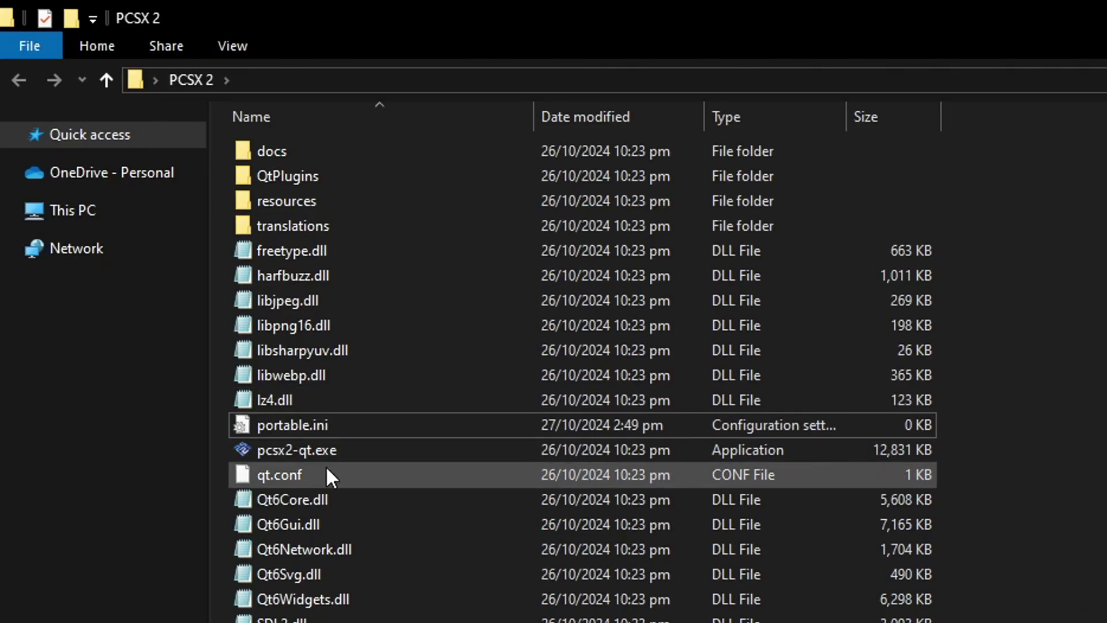
Launch pcsx2-qt.exe from the PCSX 2 folder.
{"action": "left_click", "coordinate": [275, 453]}
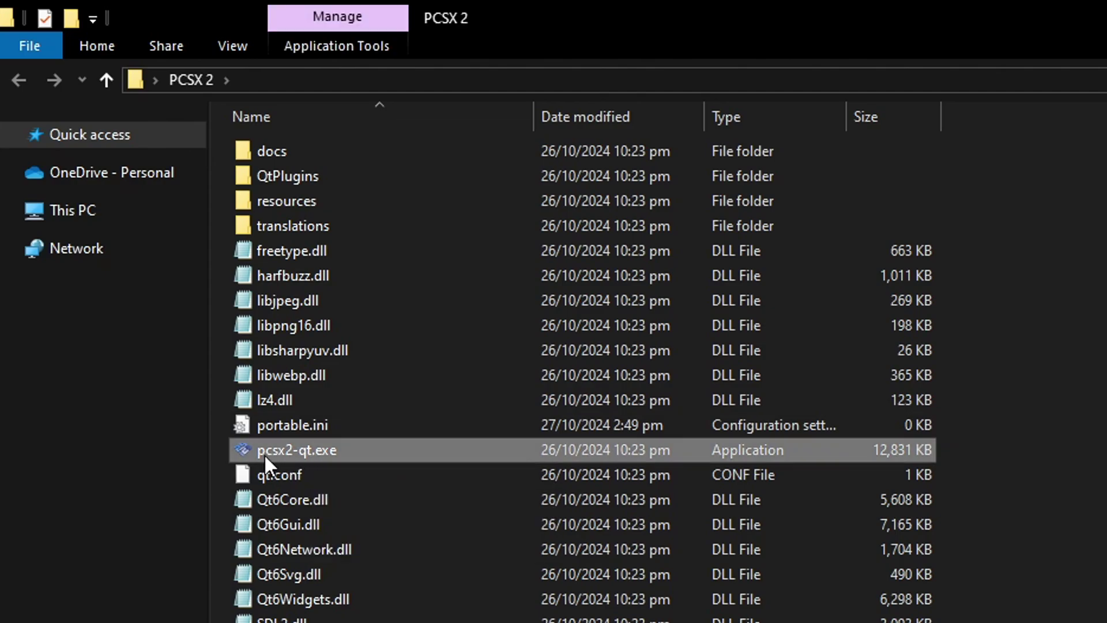
{"action": "mouse_move", "coordinate": [272, 456]}
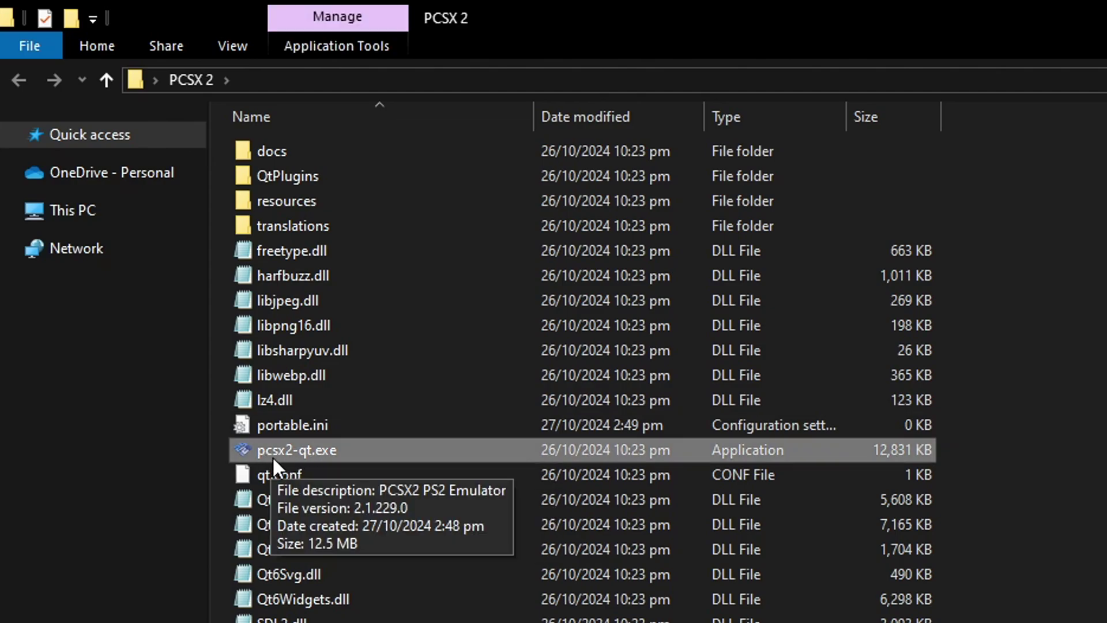
{"action": "double_click", "coordinate": [360, 450]}
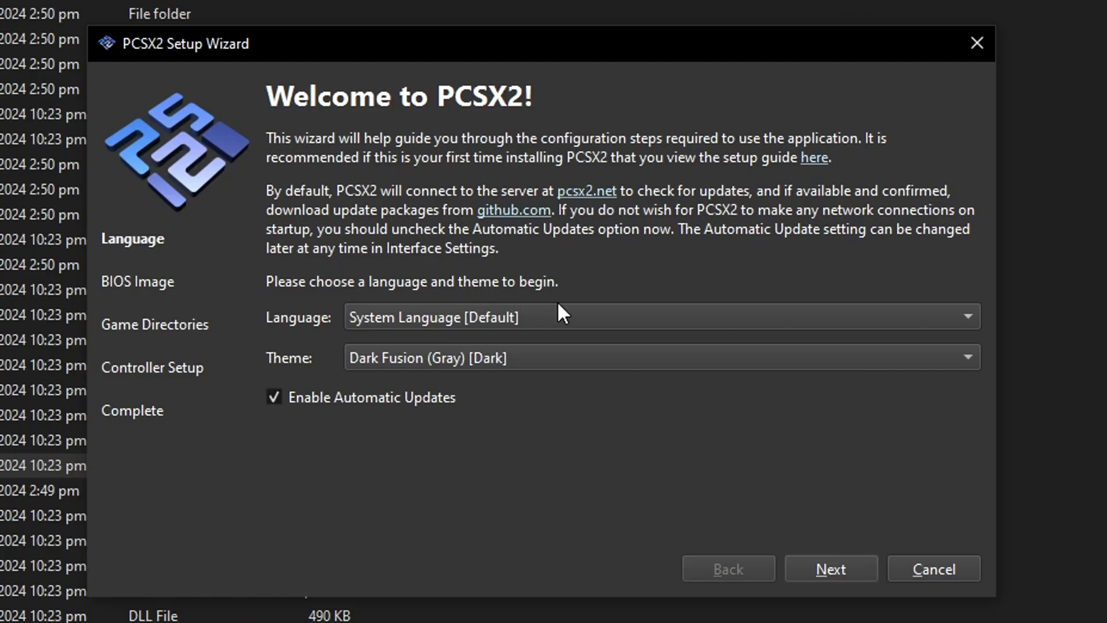
Keep the system default language and Dark Fusion (Gray) theme, then continue to BIOS setup.
{"action": "left_click", "coordinate": [452, 318]}
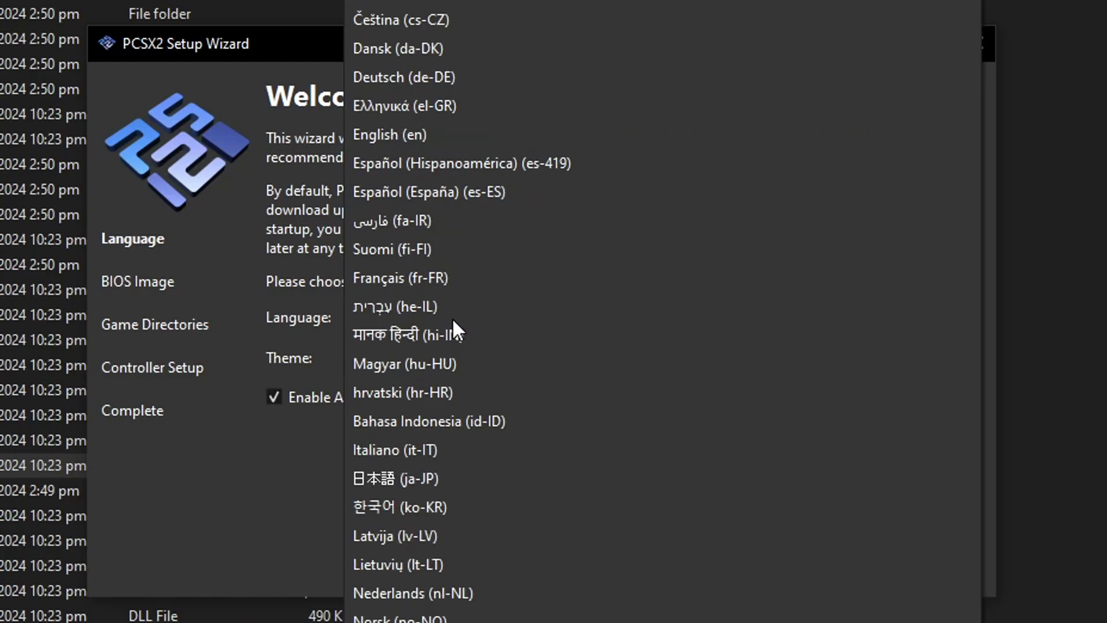
{"action": "left_click", "coordinate": [290, 333]}
{"action": "left_click", "coordinate": [463, 357]}
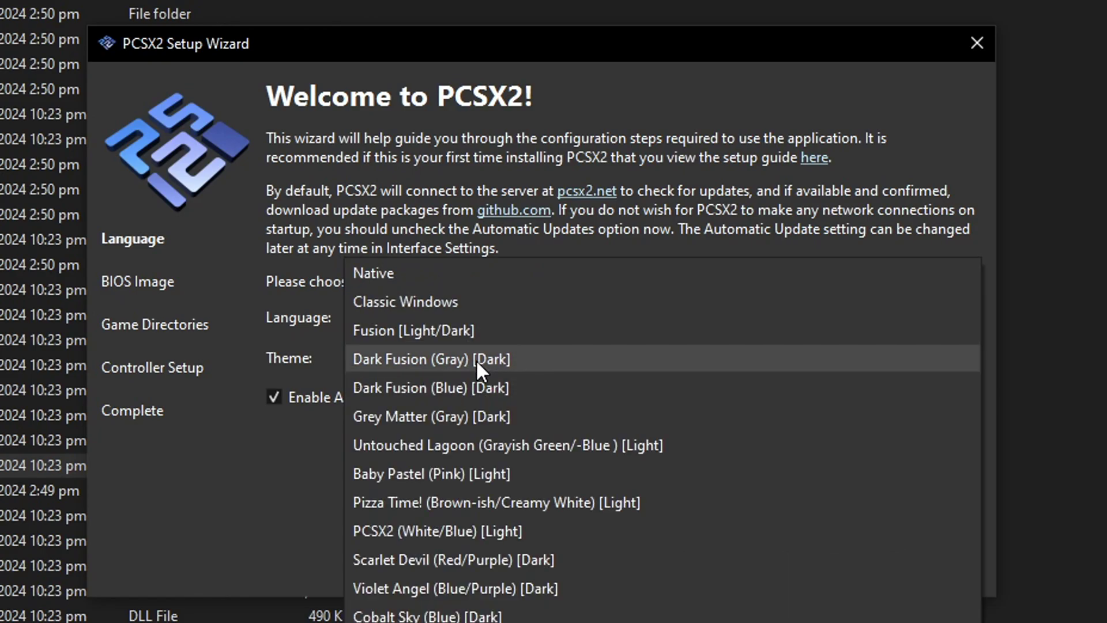
{"action": "left_click", "coordinate": [294, 359]}
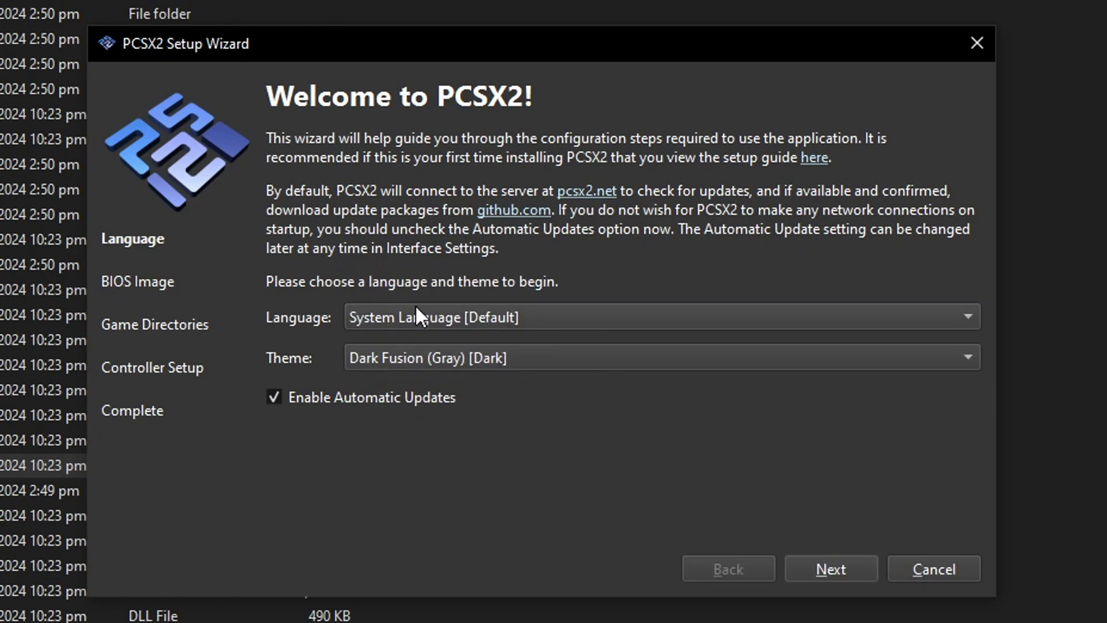
{"action": "left_click", "coordinate": [841, 572]}
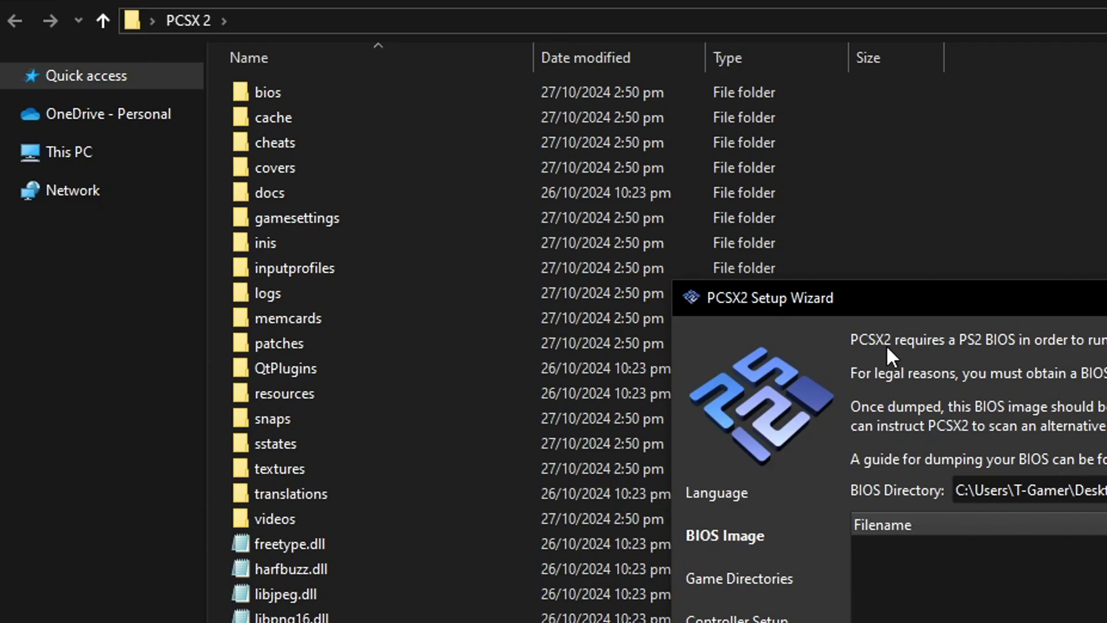
Paste the SCPH-90006.bin BIOS file into PCSX2's bios folder.
{"action": "left_click", "coordinate": [269, 193]}
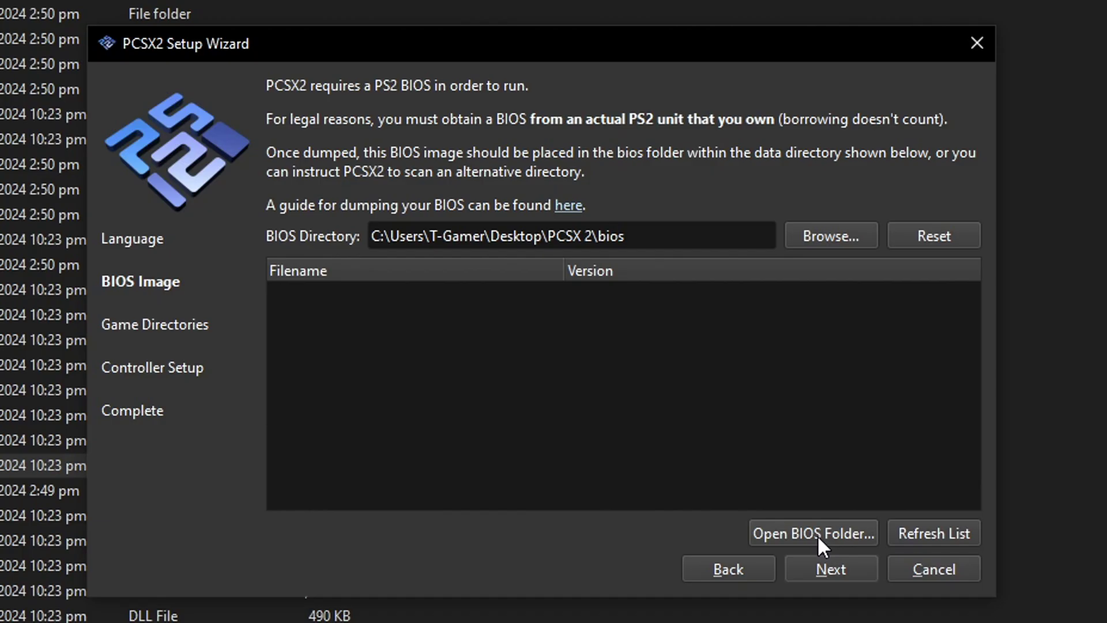
{"action": "left_click", "coordinate": [817, 534]}
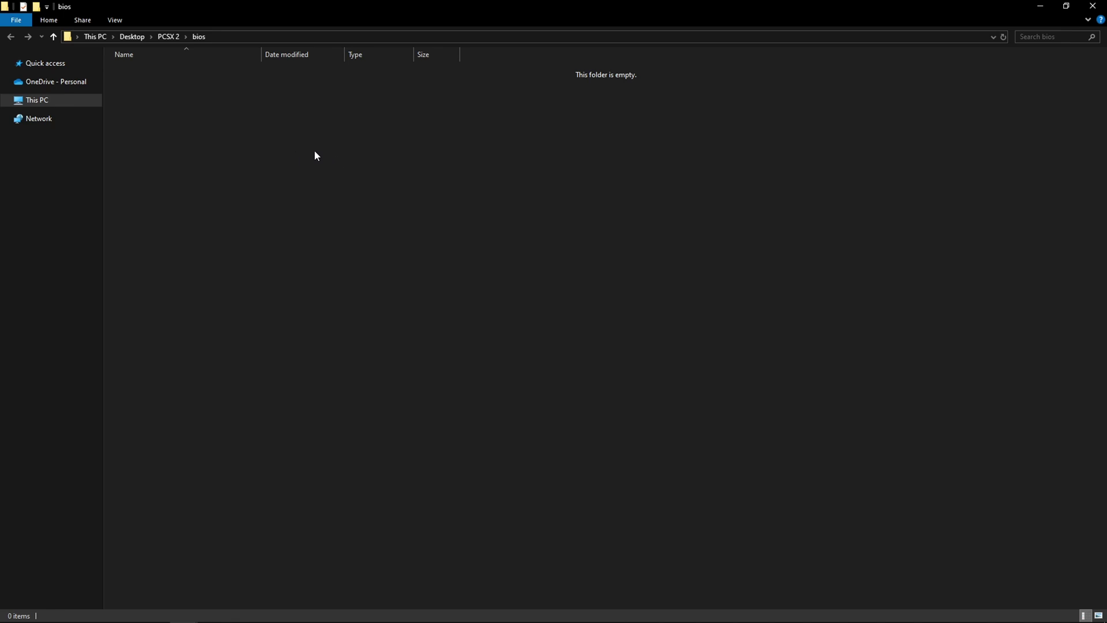
{"action": "key", "text": "ctrl+v"}
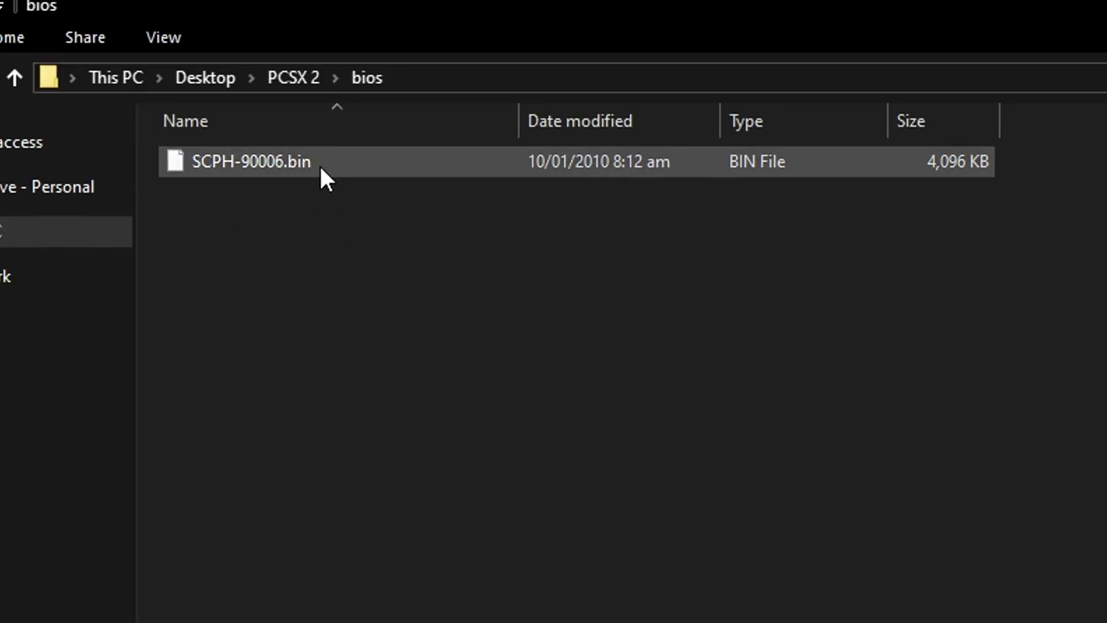
{"action": "left_click", "coordinate": [335, 167]}
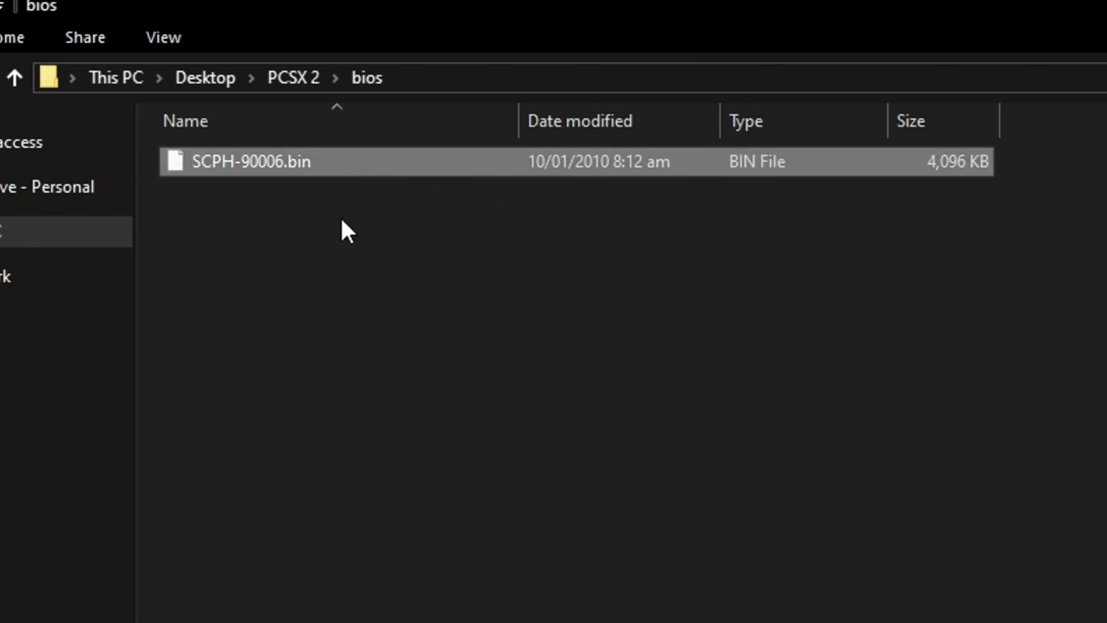
{"action": "left_click", "coordinate": [383, 239]}
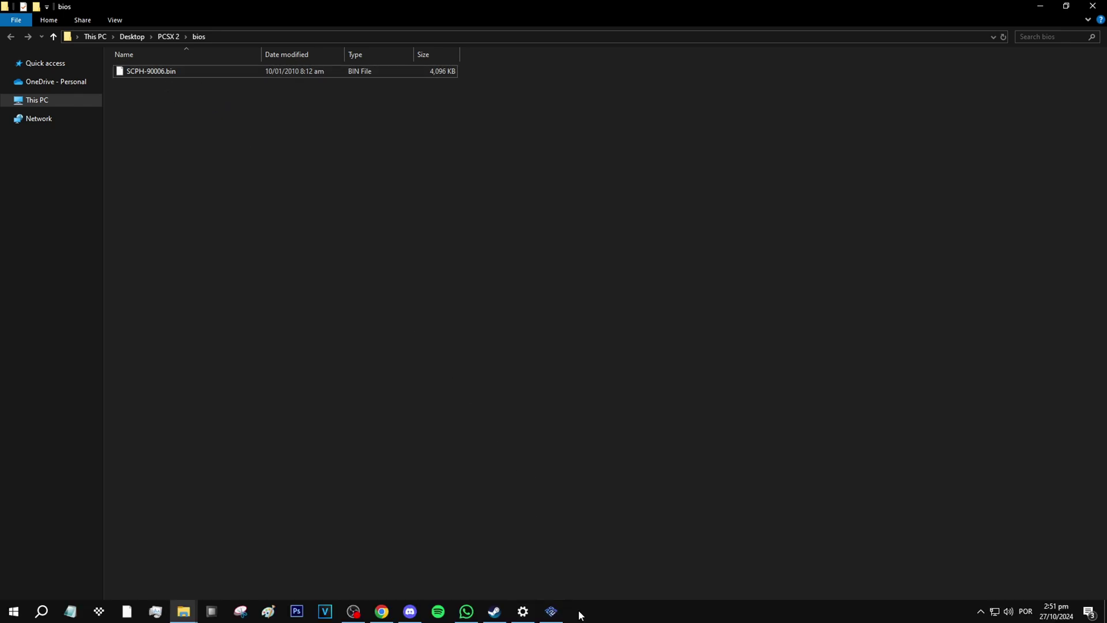
Refresh the wizard's BIOS list to detect SCPH-90006.bin, then continue to Game Directories.
{"action": "left_click", "coordinate": [551, 611]}
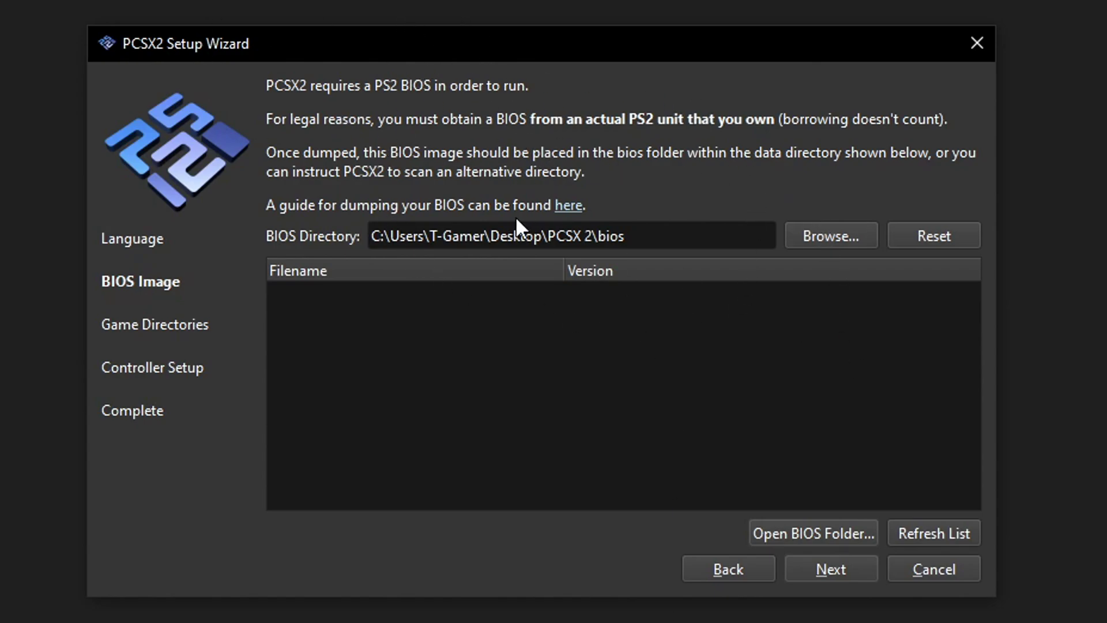
{"action": "left_click", "coordinate": [933, 533]}
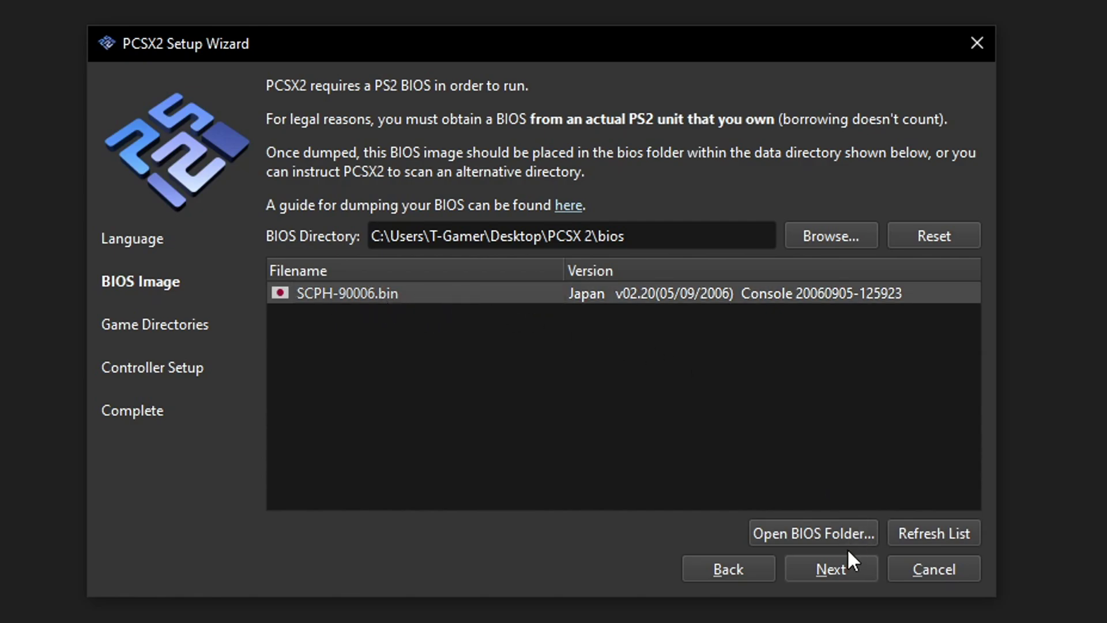
{"action": "left_click", "coordinate": [830, 570]}
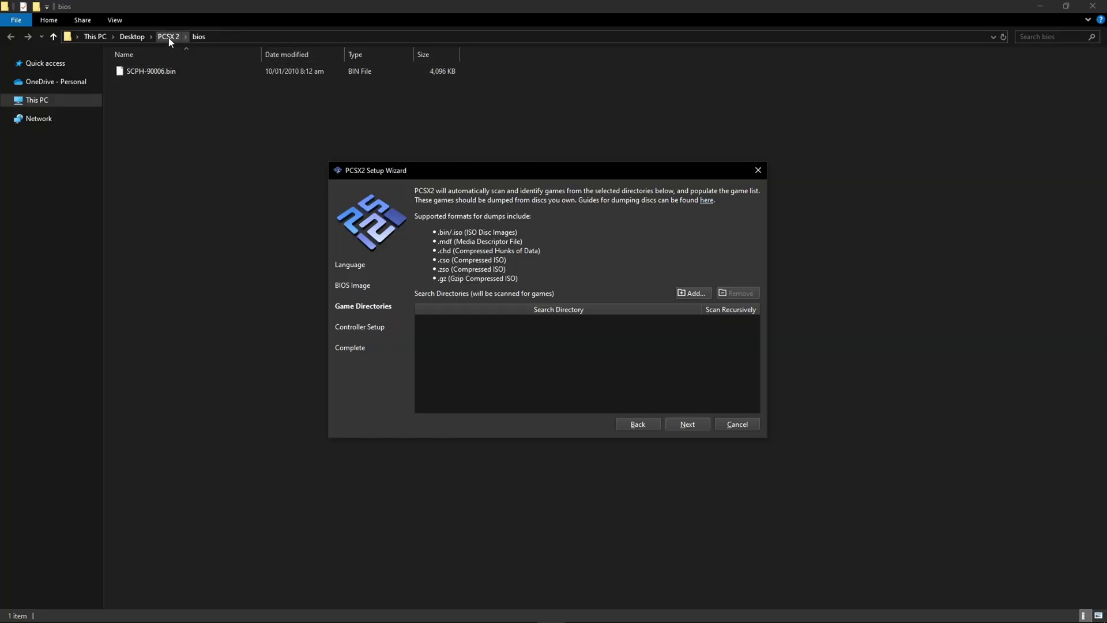
Create a new folder named games inside the PCSX 2 folder.
{"action": "left_click", "coordinate": [169, 37]}
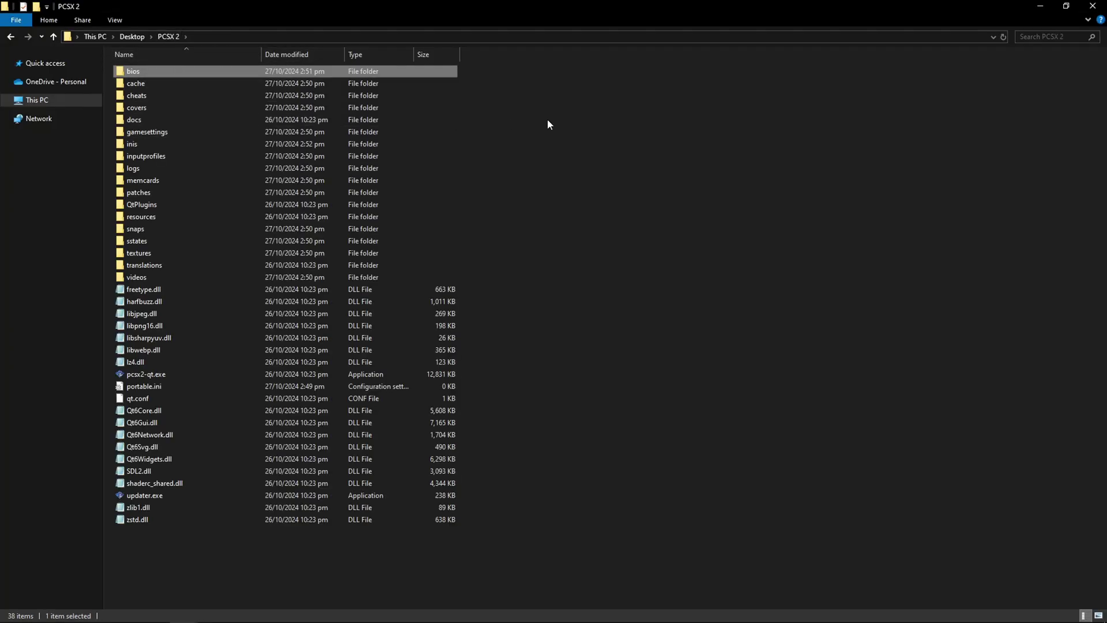
{"action": "right_click", "coordinate": [506, 116]}
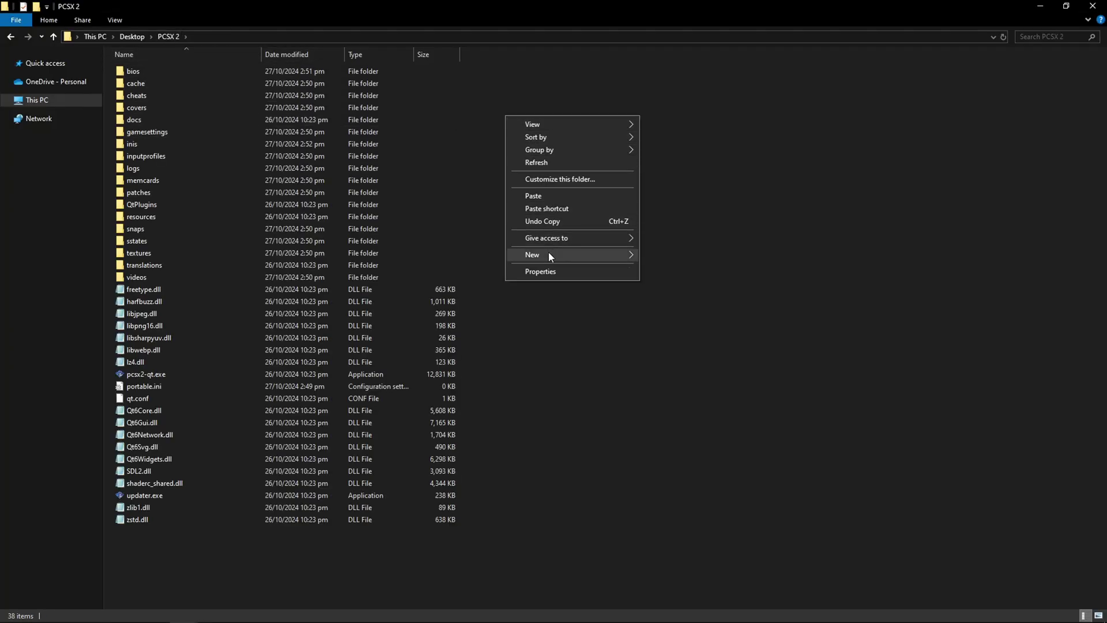
{"action": "mouse_move", "coordinate": [559, 254]}
{"action": "left_click", "coordinate": [661, 255]}
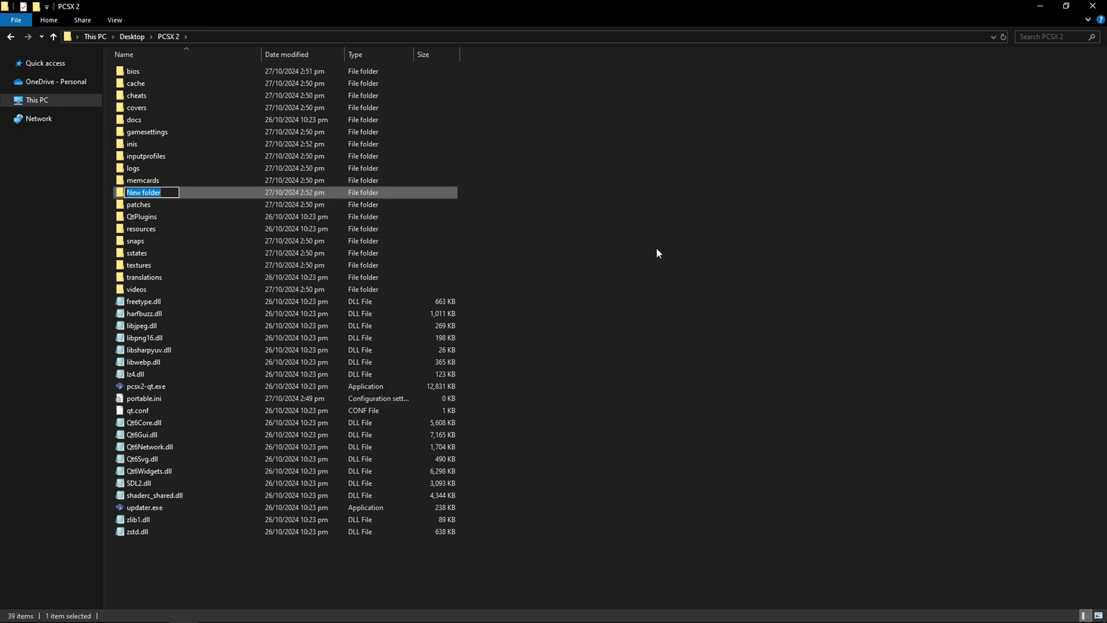
{"action": "type", "text": "games"}
{"action": "key", "text": "Return"}
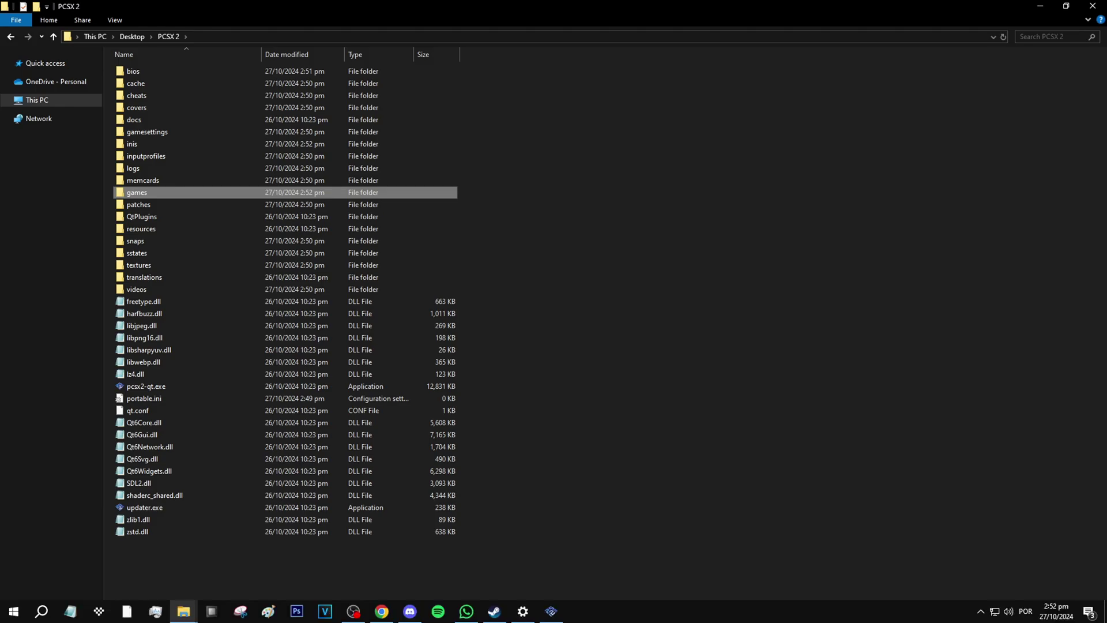
Add the games folder as a recursively scanned game directory and continue to controller setup.
{"action": "left_click", "coordinate": [553, 611]}
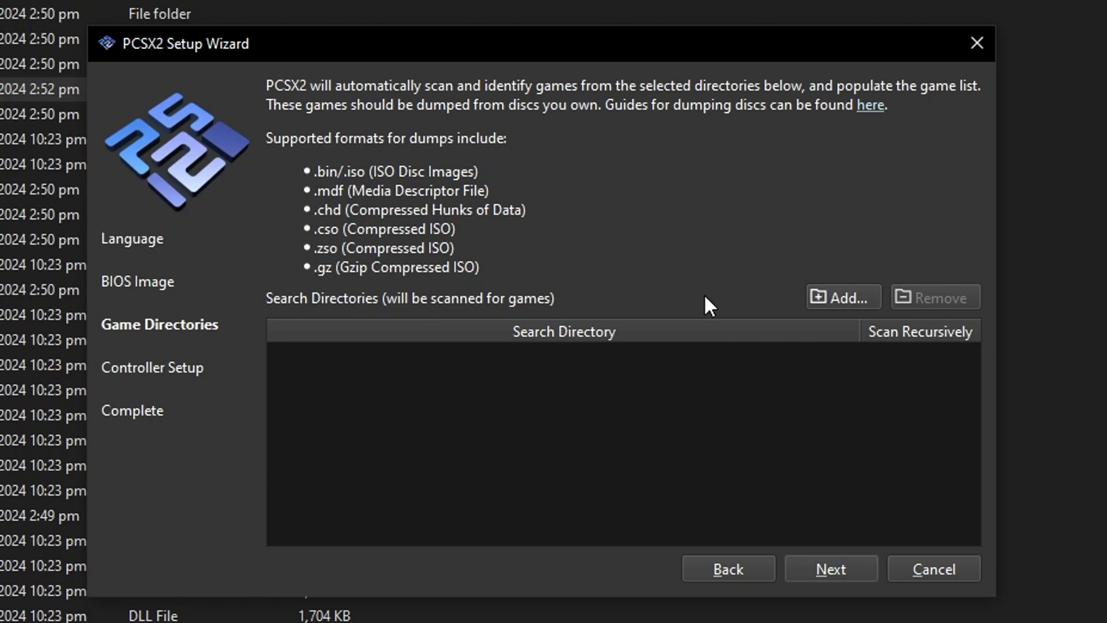
{"action": "left_click", "coordinate": [848, 297]}
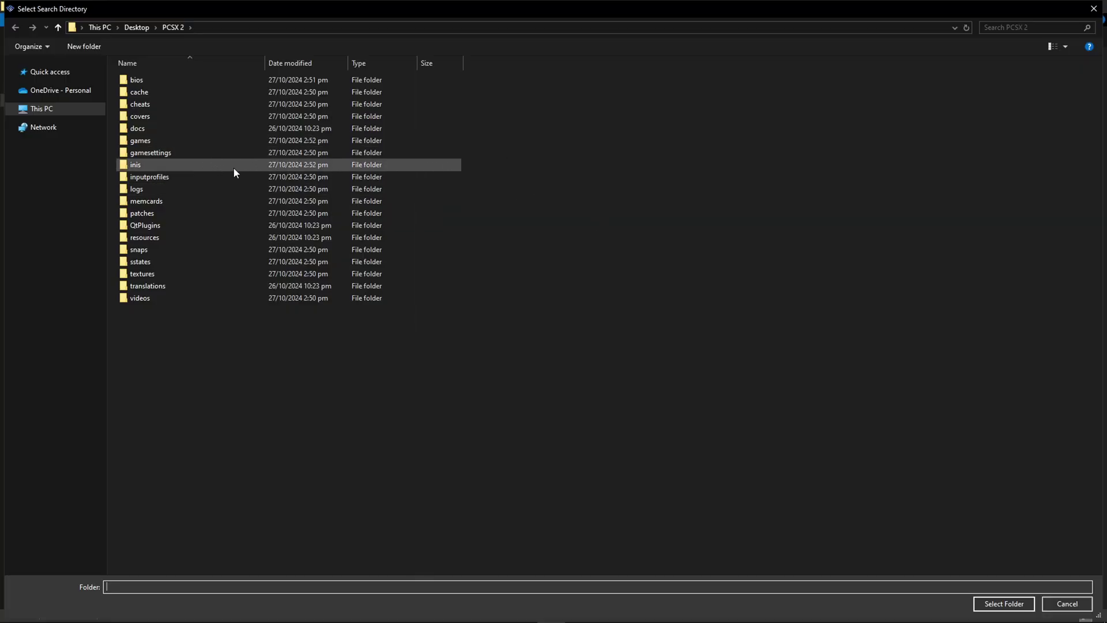
{"action": "left_click", "coordinate": [151, 140]}
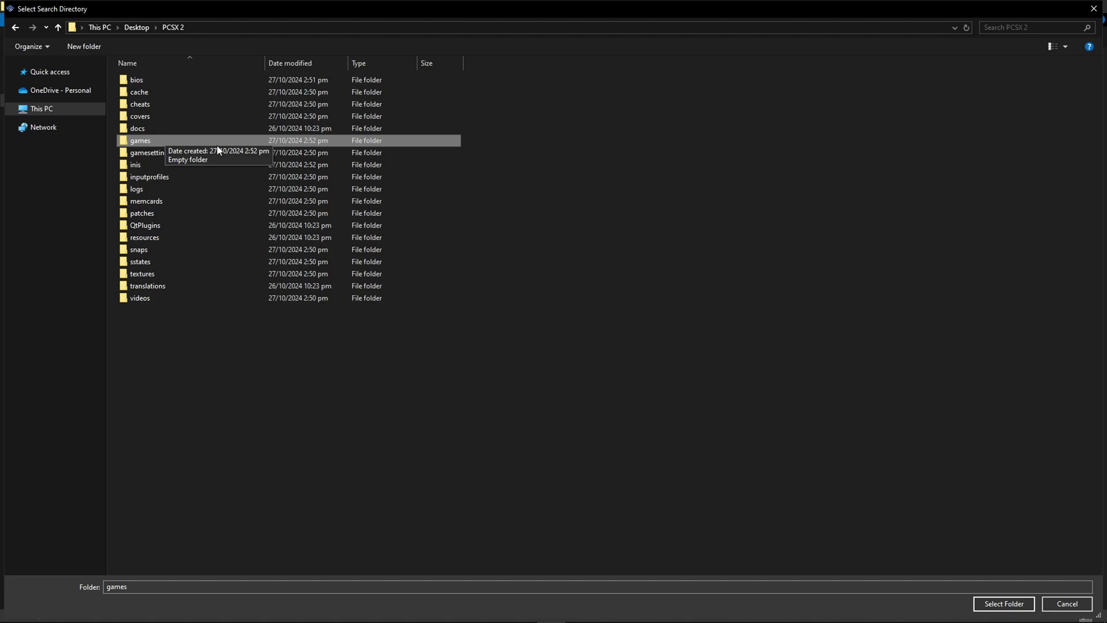
{"action": "left_click", "coordinate": [1004, 603]}
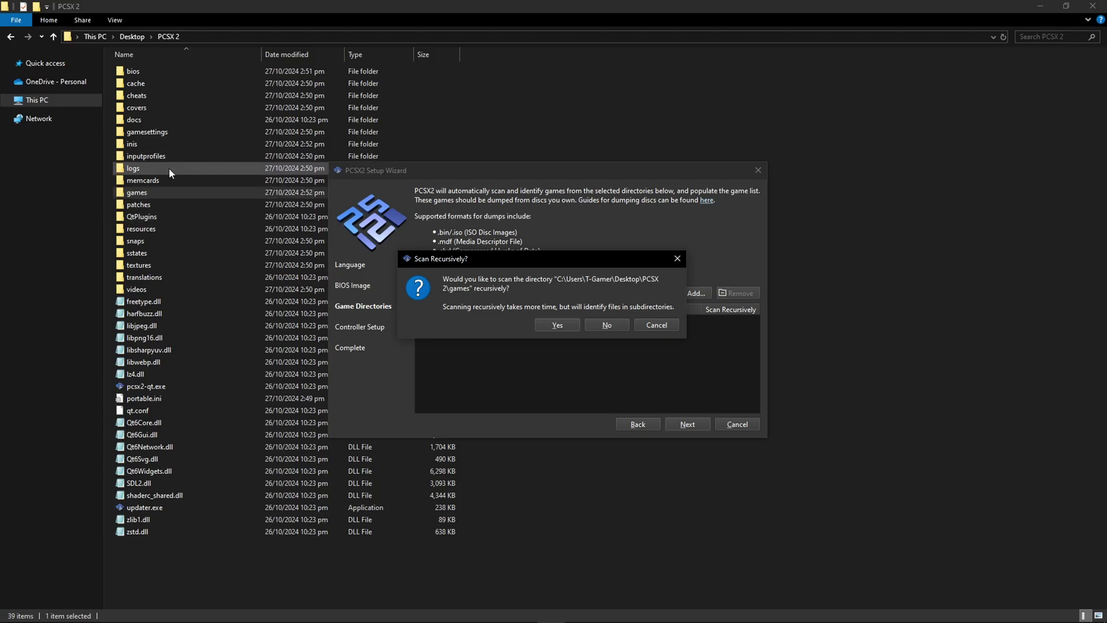
{"action": "double_click", "coordinate": [159, 194]}
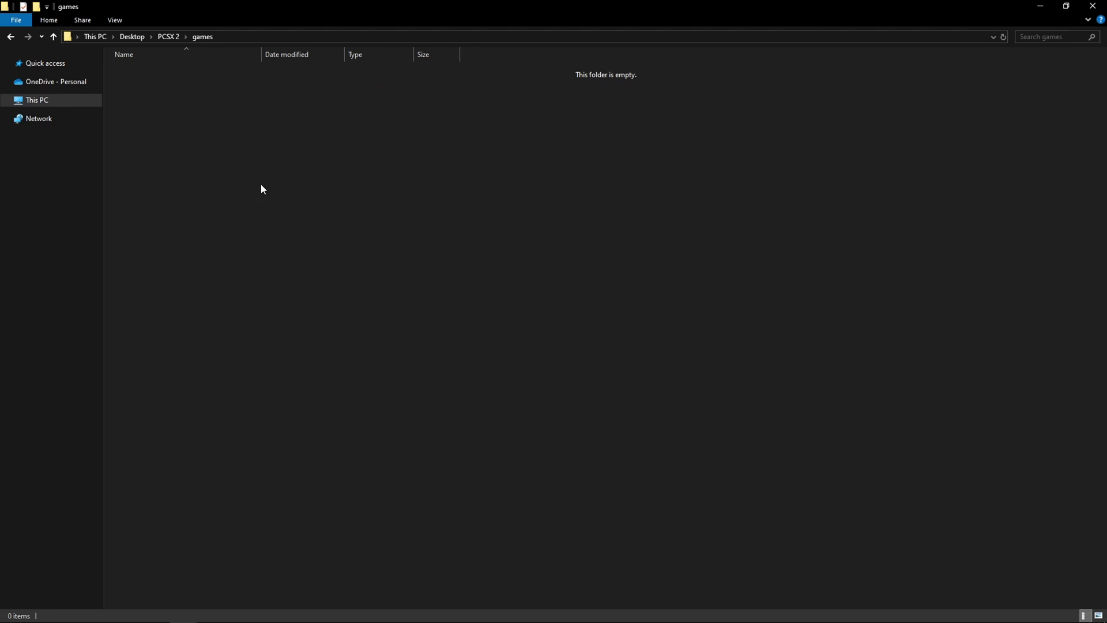
{"action": "left_click", "coordinate": [168, 37]}
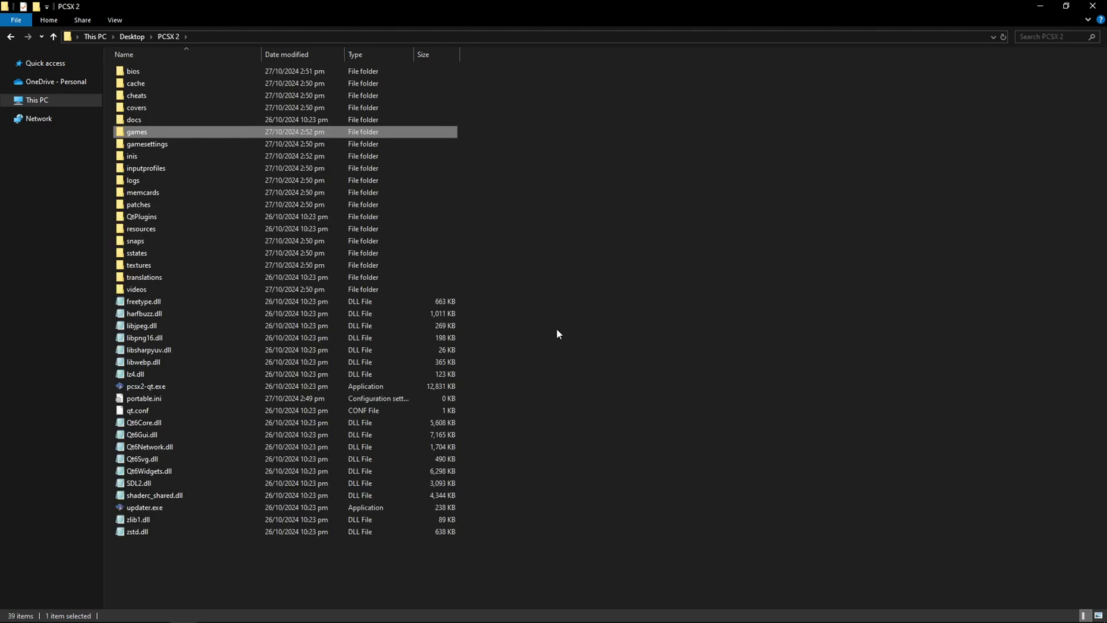
{"action": "left_click", "coordinate": [550, 612]}
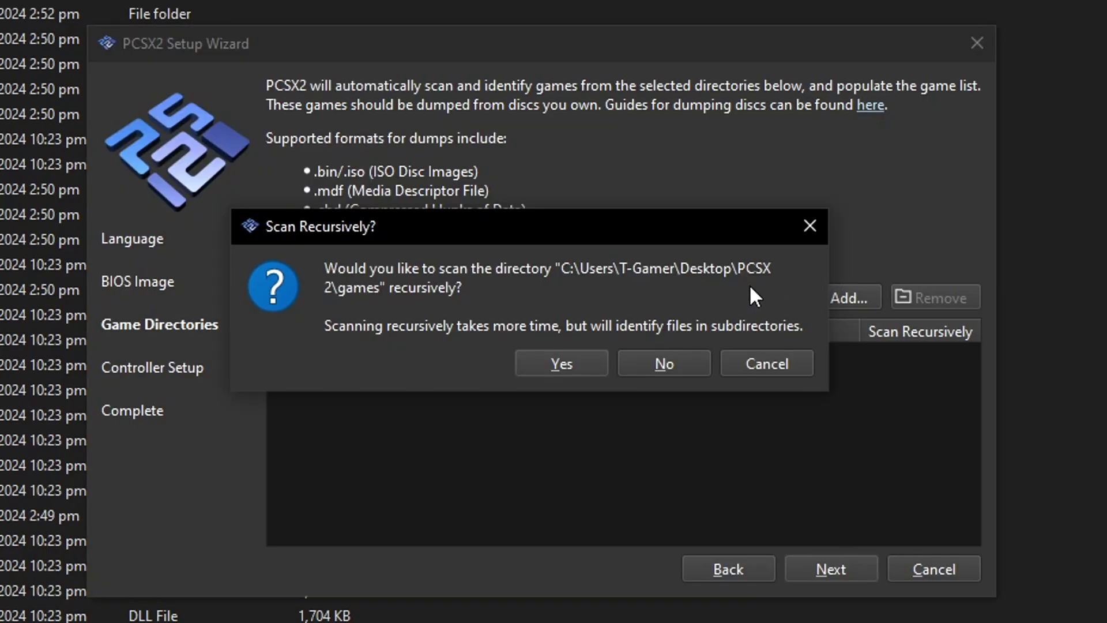
{"action": "left_click", "coordinate": [562, 363]}
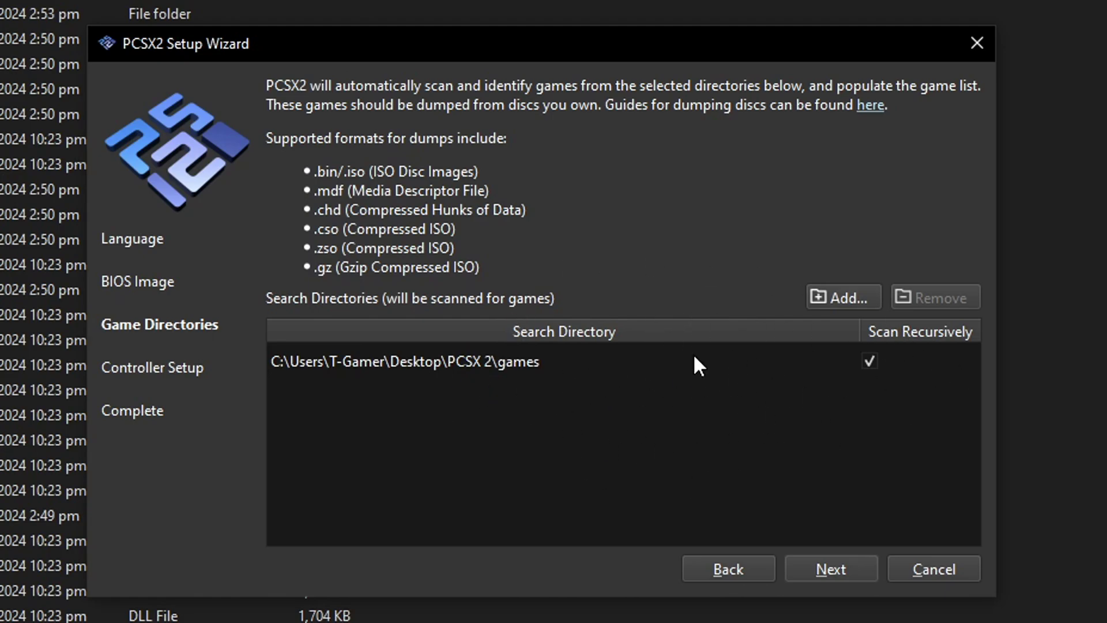
{"action": "left_click", "coordinate": [834, 571]}
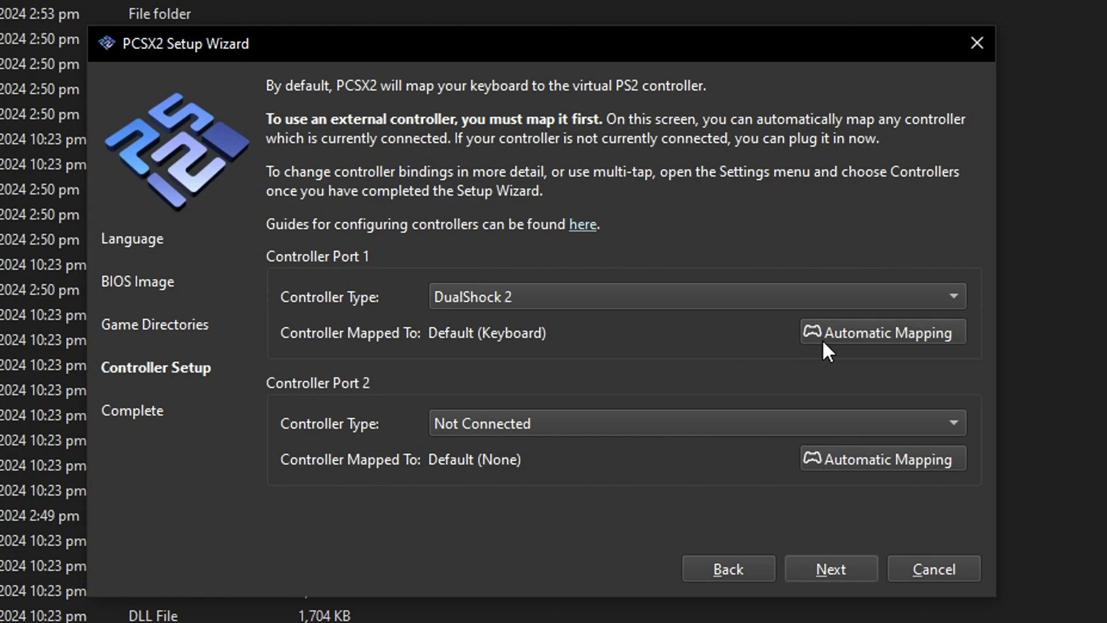
Auto-map Port 1 to SDL-0 (XInput Controller), leaving Port 2 Not Connected.
{"action": "left_click", "coordinate": [859, 337]}
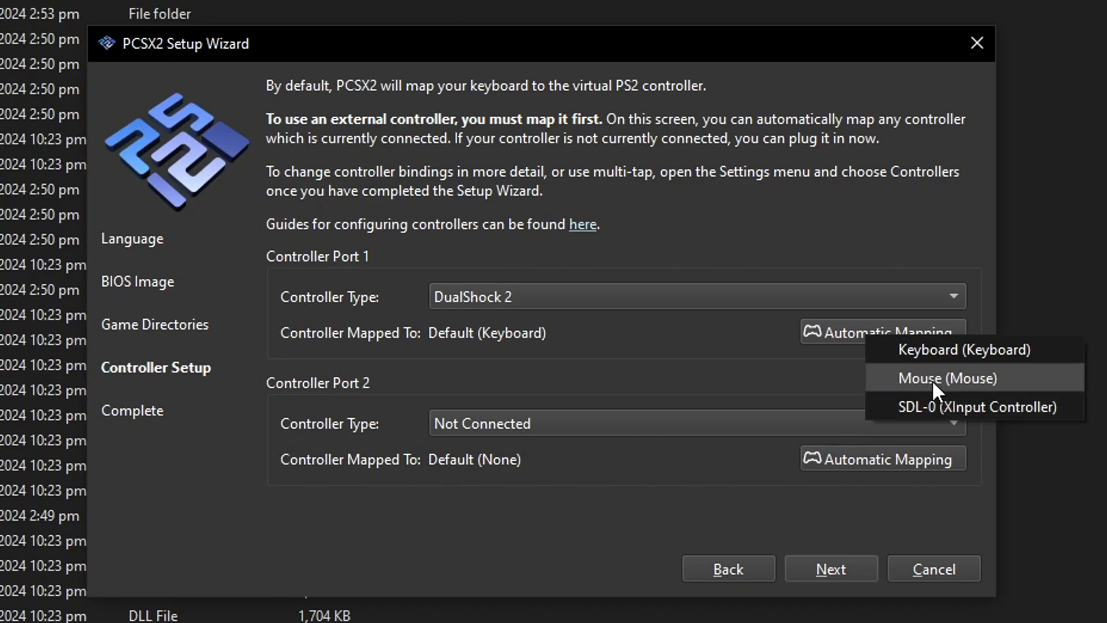
{"action": "left_click", "coordinate": [956, 406]}
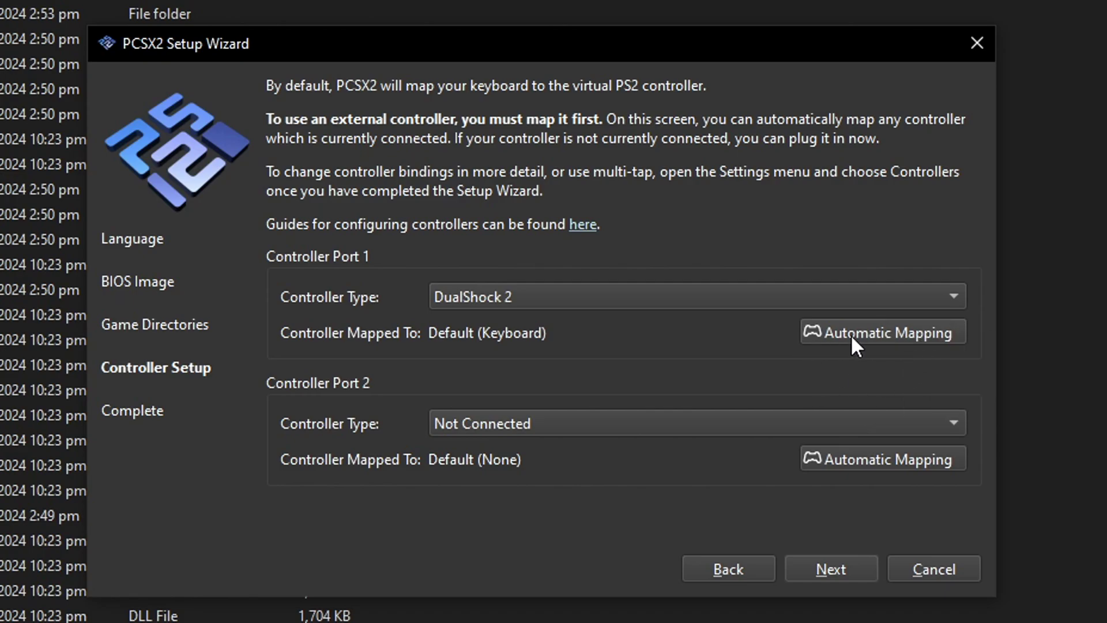
{"action": "left_click", "coordinate": [868, 332]}
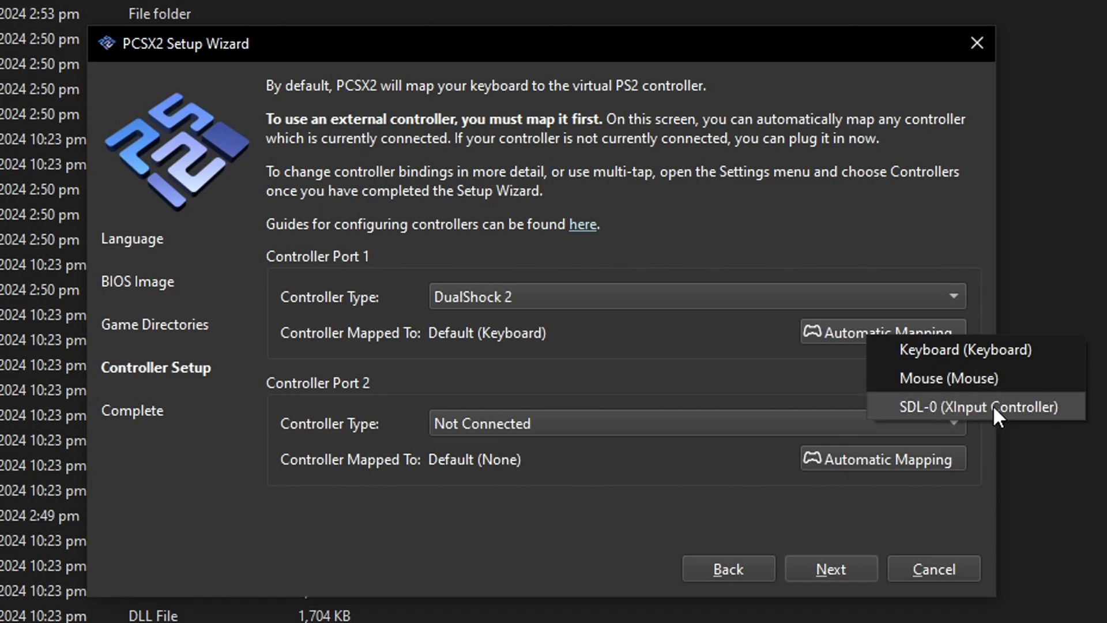
{"action": "left_click", "coordinate": [946, 411]}
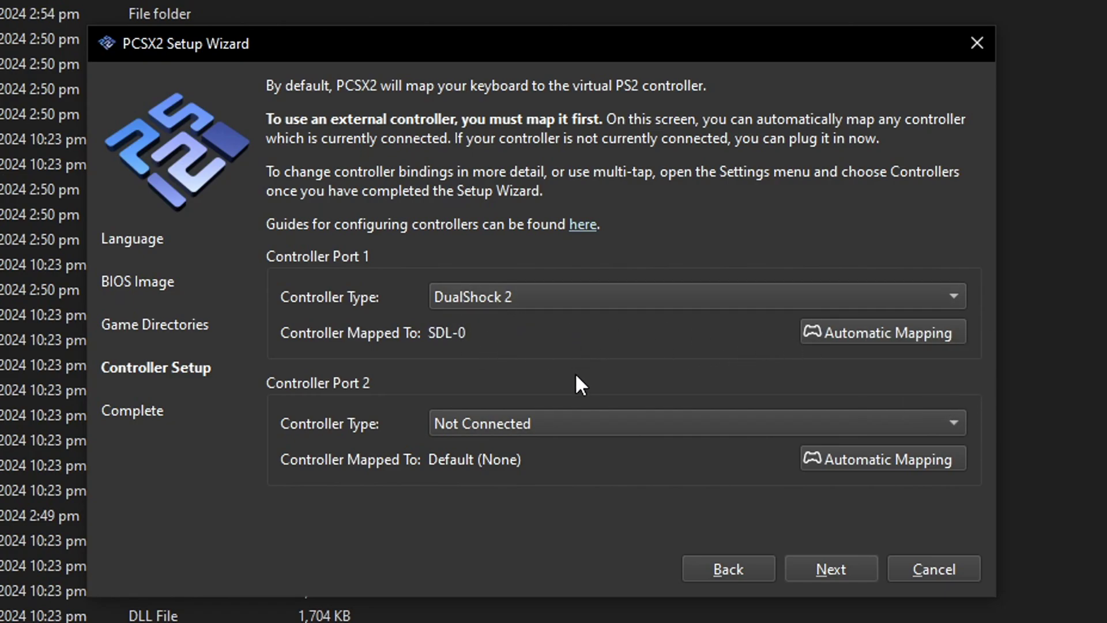
{"action": "left_click", "coordinate": [854, 462]}
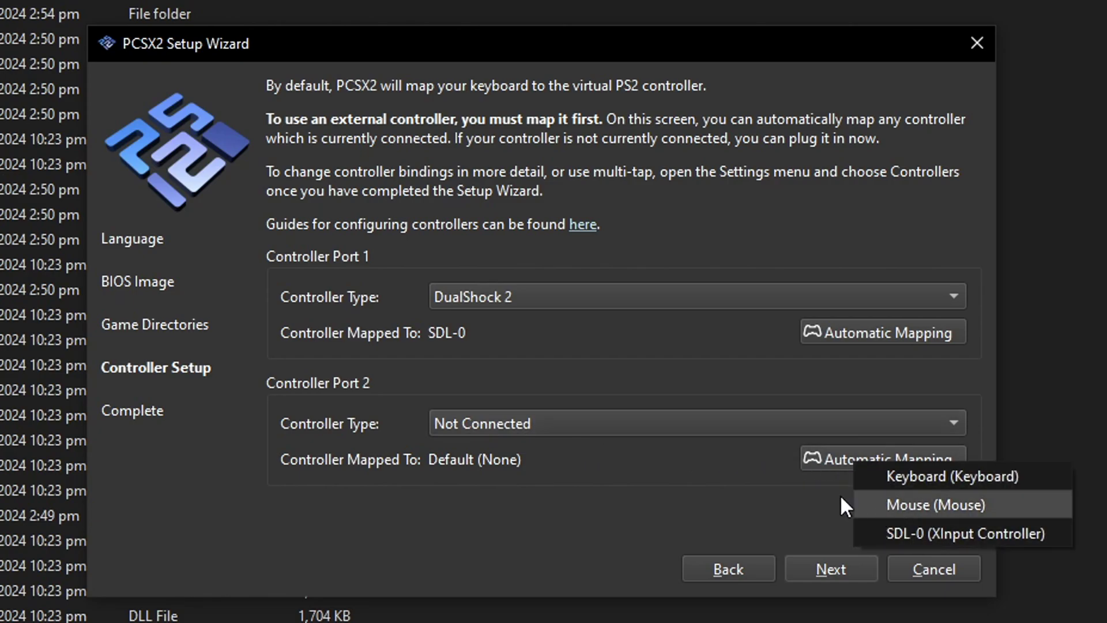
{"action": "left_click", "coordinate": [619, 469]}
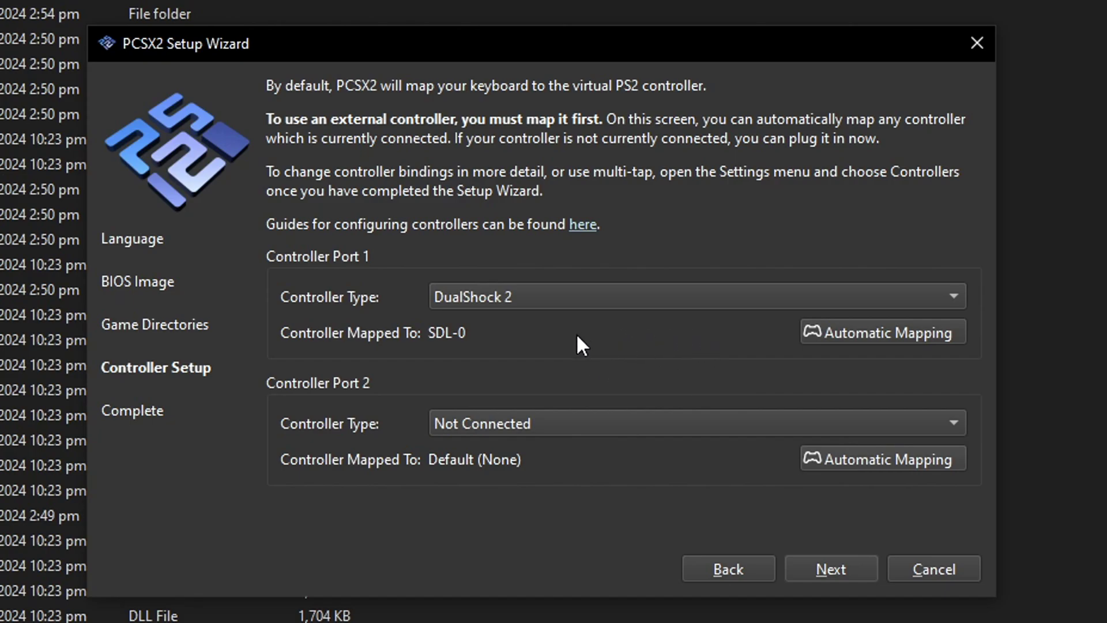
Finish the setup wizard and maximize the PCSX2 main window.
{"action": "left_click", "coordinate": [830, 568]}
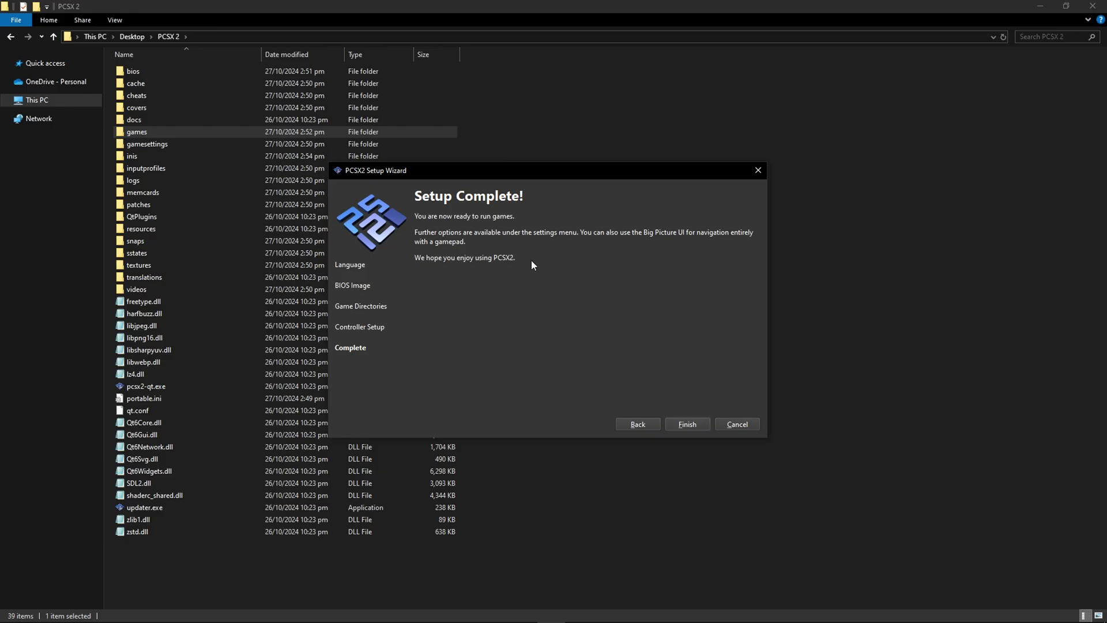
{"action": "left_click", "coordinate": [688, 424]}
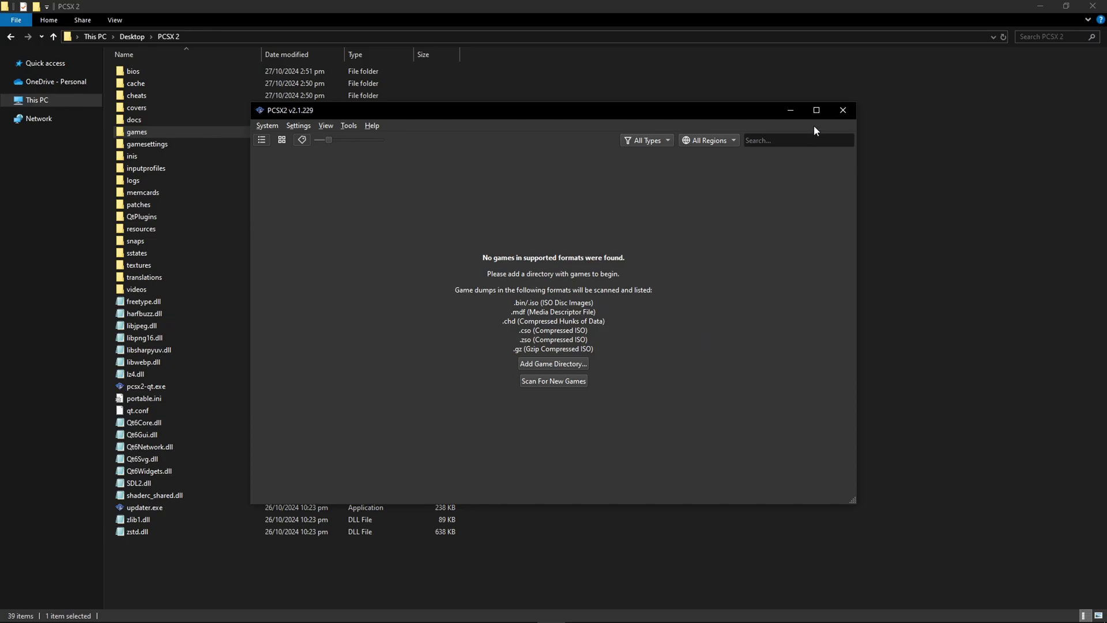
{"action": "left_click", "coordinate": [816, 109]}
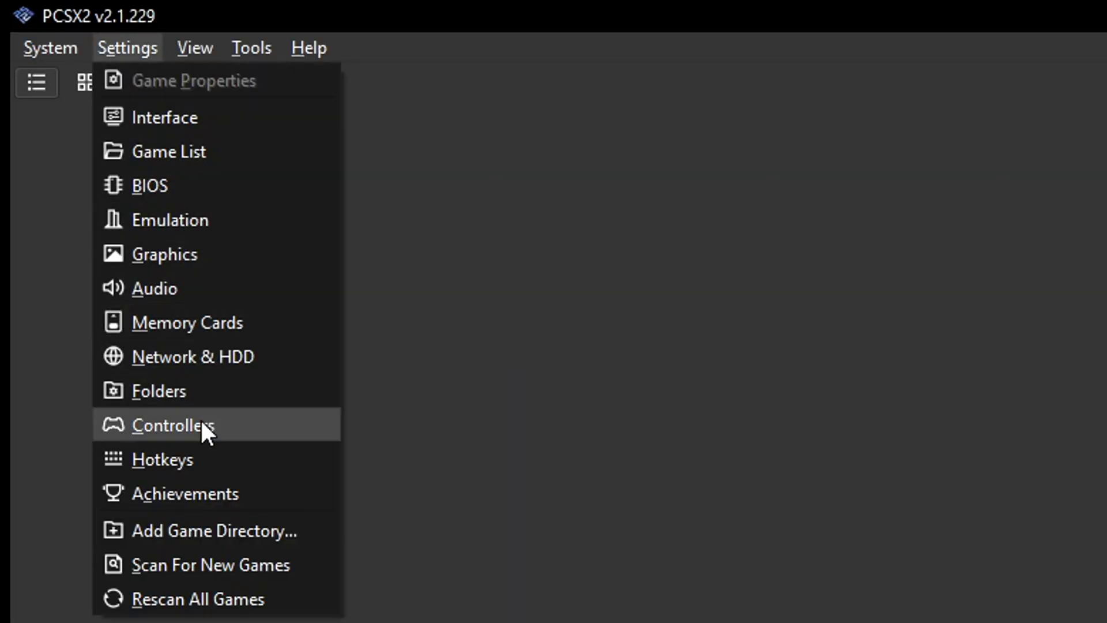
{"action": "left_click", "coordinate": [248, 425]}
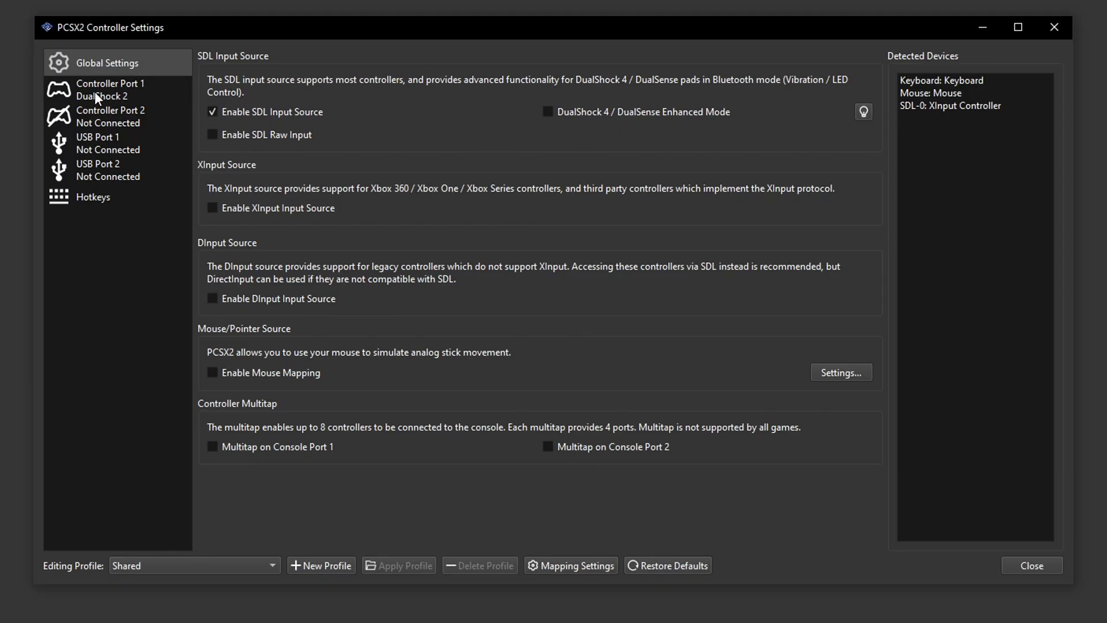
{"action": "left_click", "coordinate": [94, 90]}
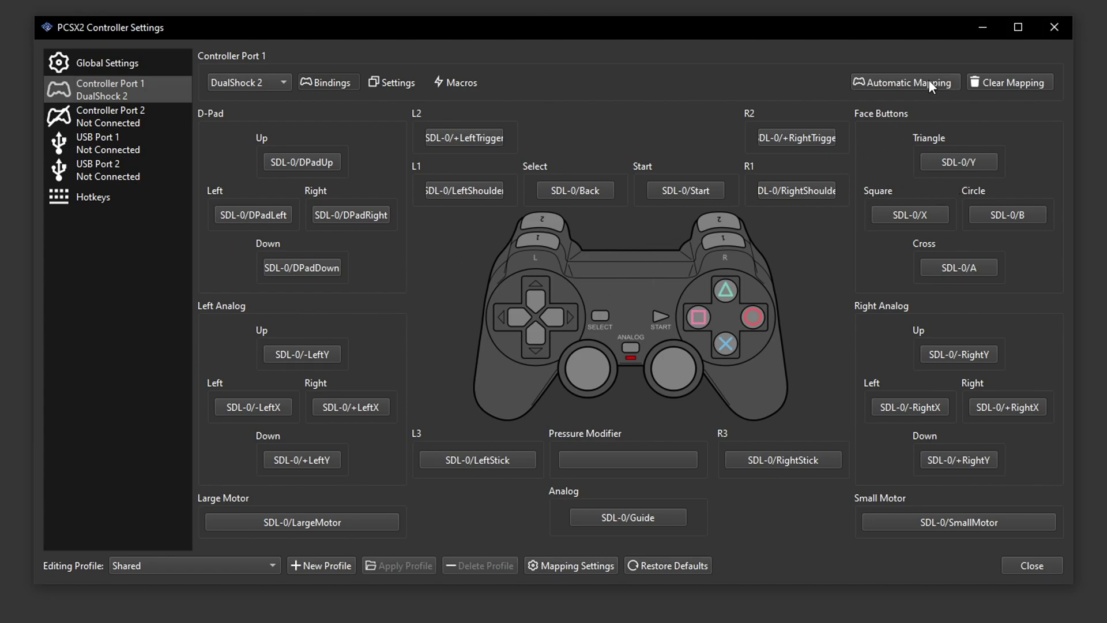
{"action": "left_click", "coordinate": [884, 82]}
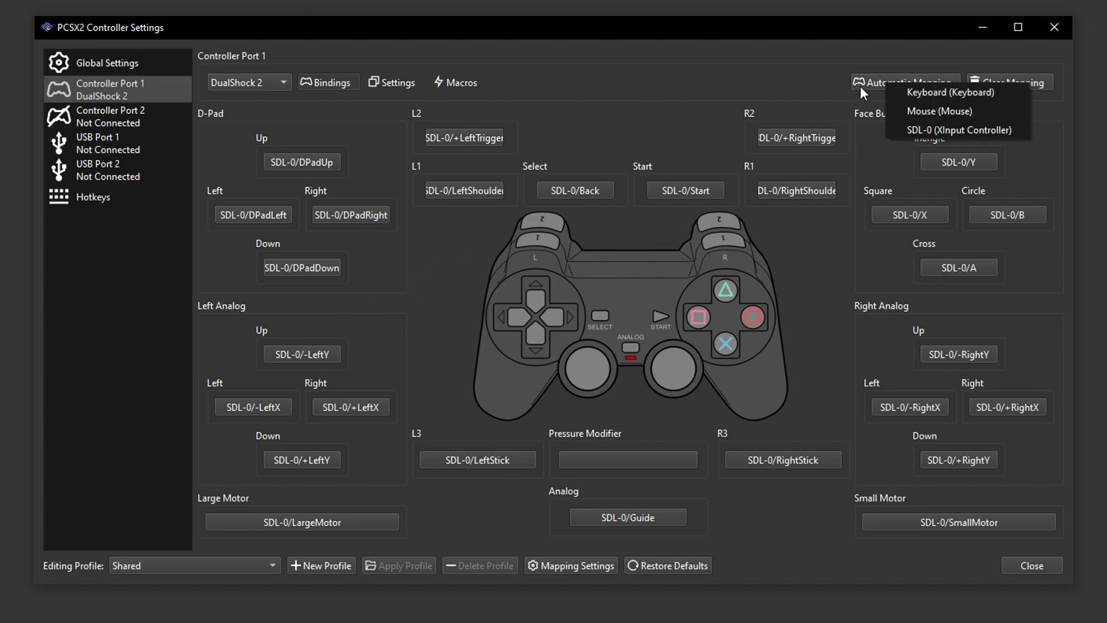
{"action": "left_click", "coordinate": [884, 88]}
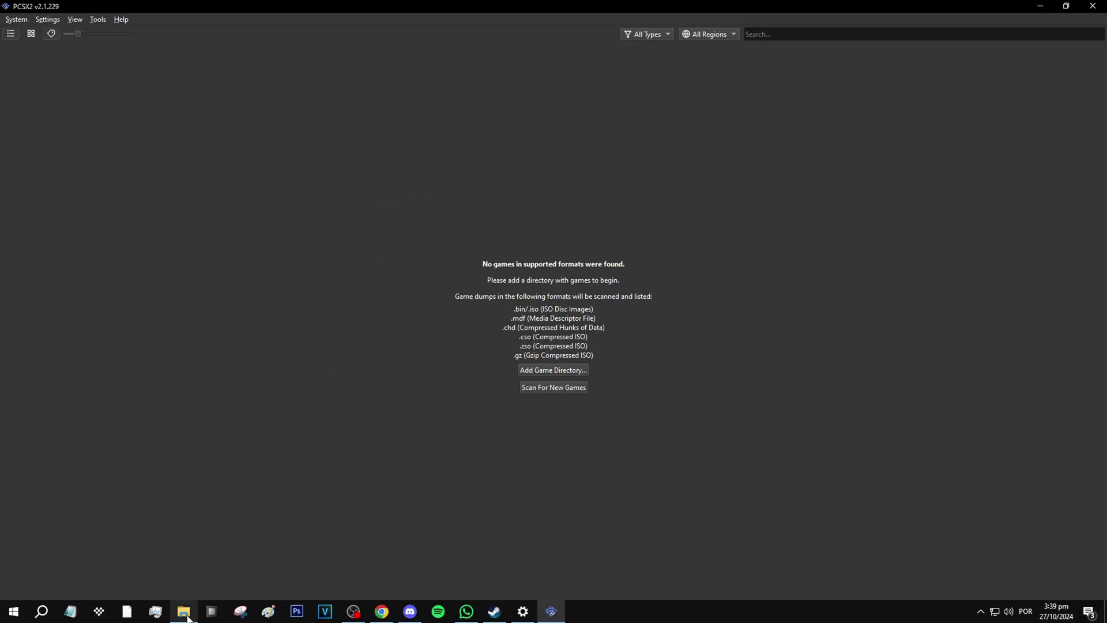
{"action": "left_click", "coordinate": [185, 611]}
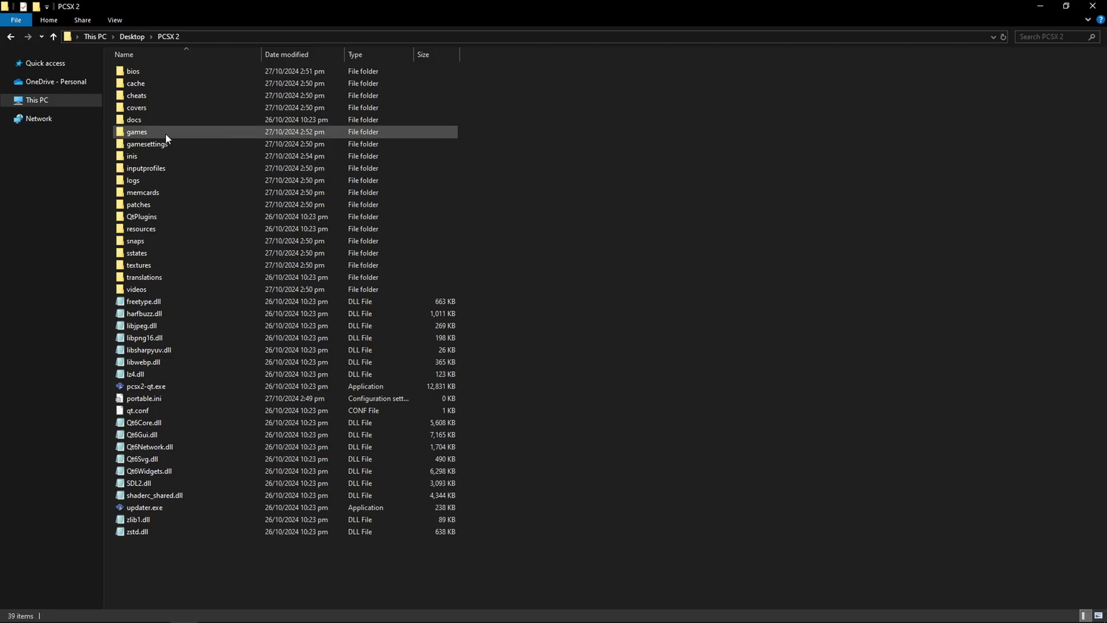
Paste Def Jam - Fight for NY.iso (4,584,544 KB) into the games folder, then return to PCSX2.
{"action": "left_click", "coordinate": [189, 135]}
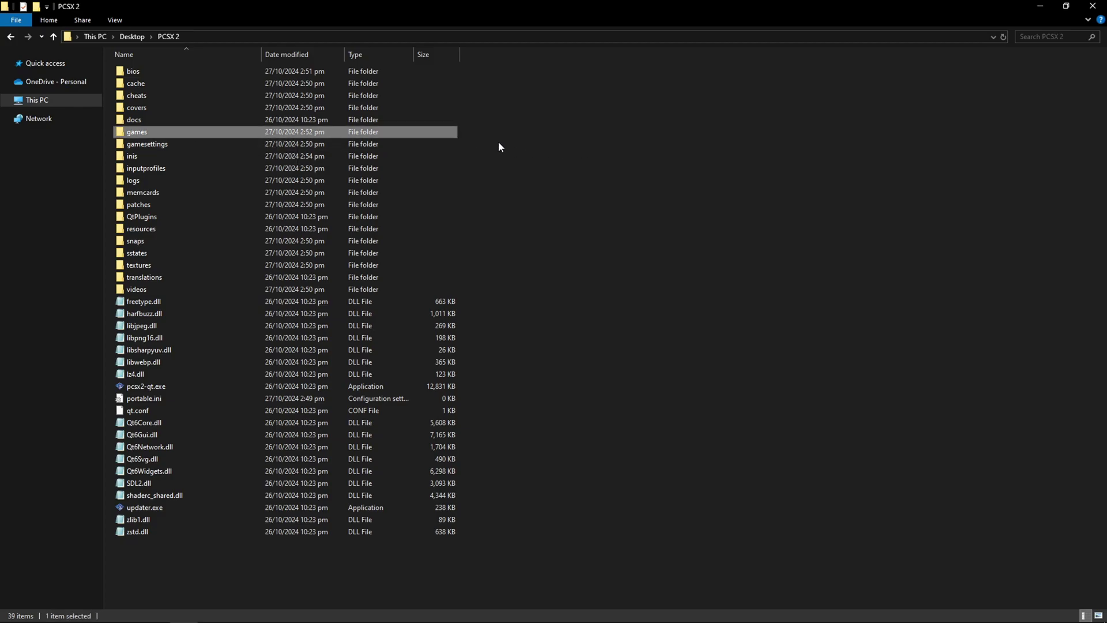
{"action": "double_click", "coordinate": [231, 133]}
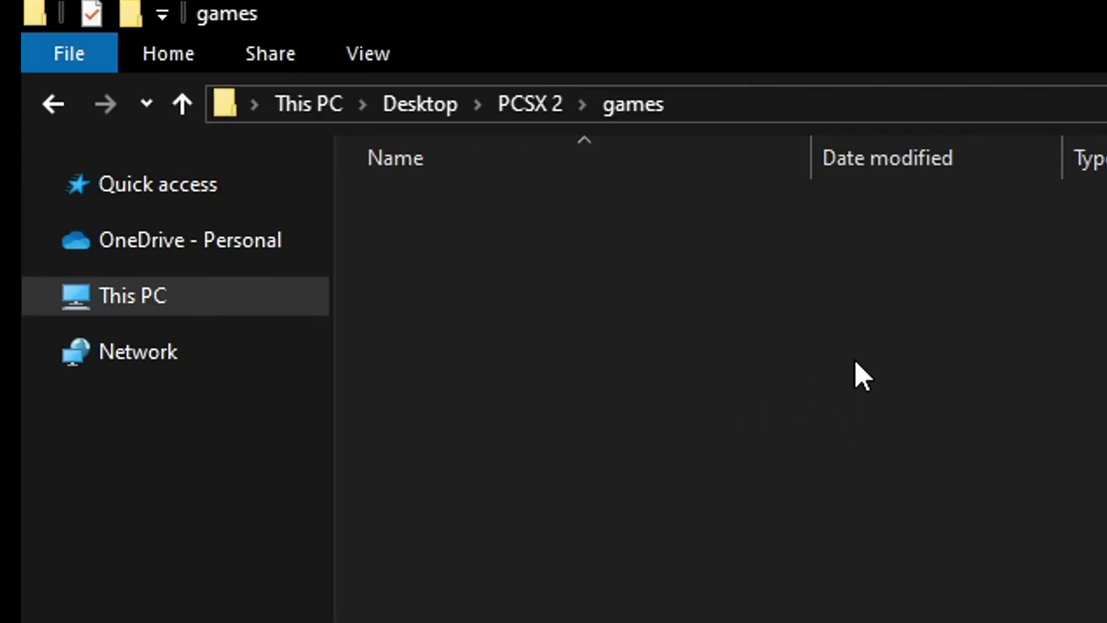
{"action": "key", "text": "ctrl+v"}
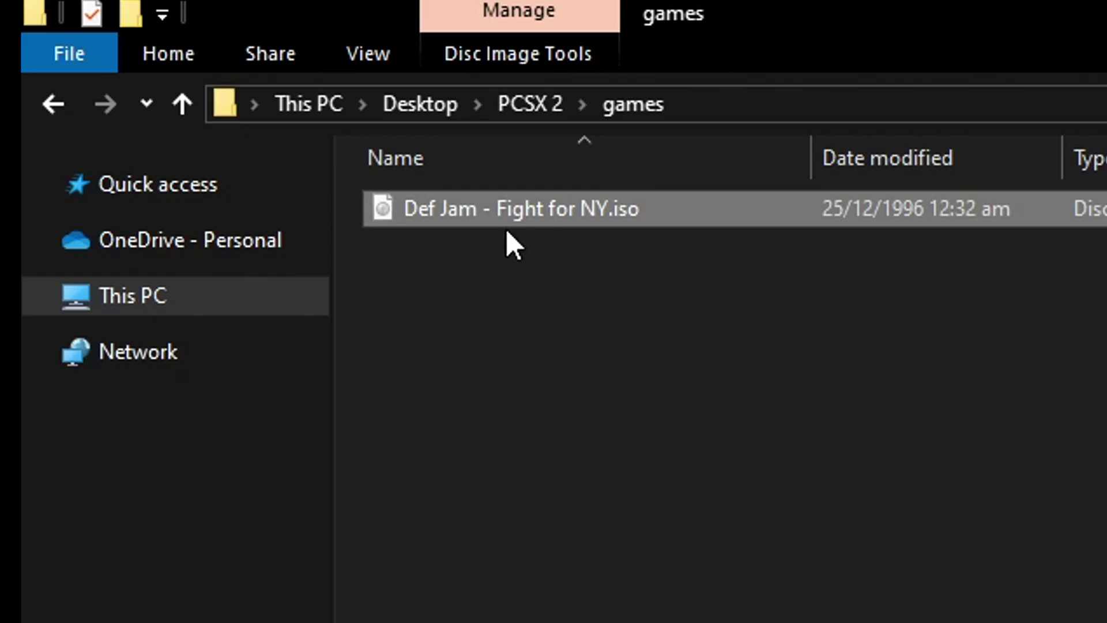
{"action": "left_click", "coordinate": [741, 274]}
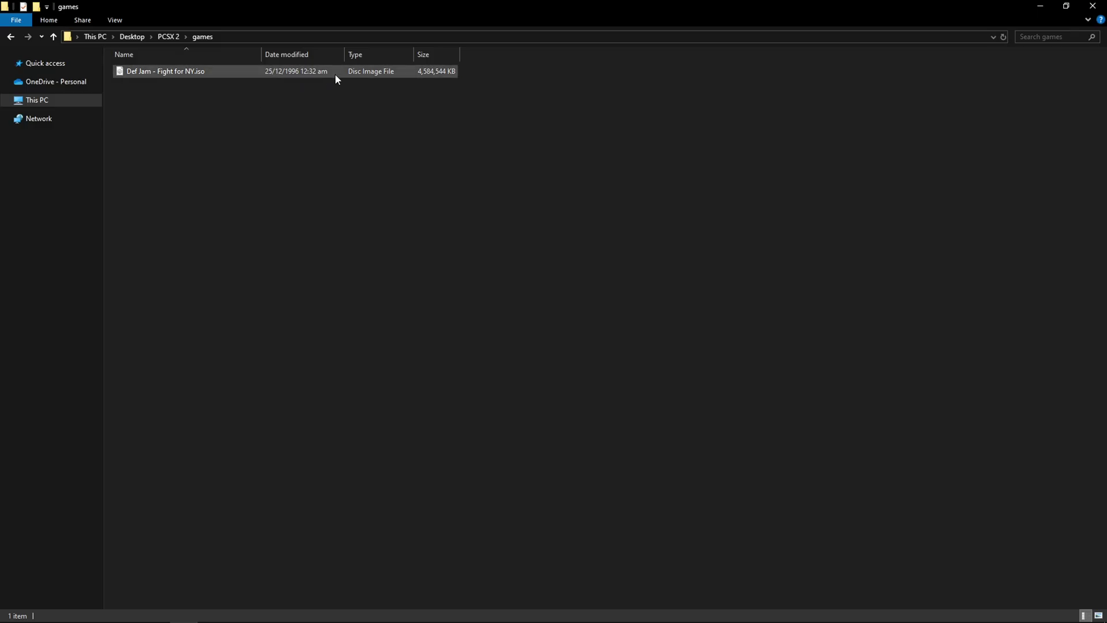
{"action": "left_click", "coordinate": [364, 75]}
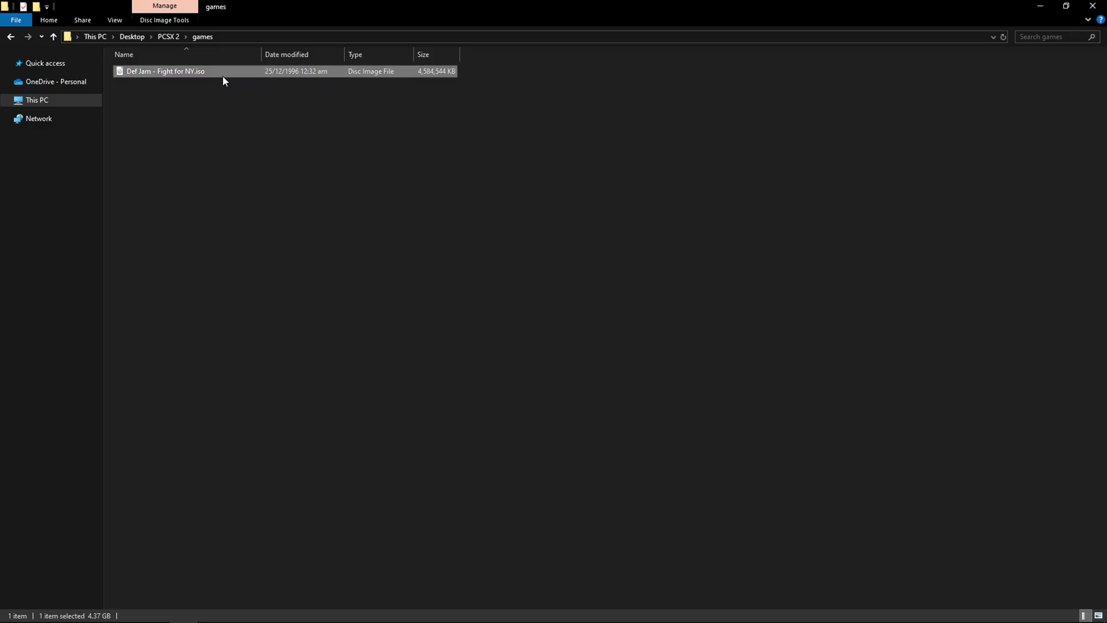
{"action": "left_click", "coordinate": [218, 103]}
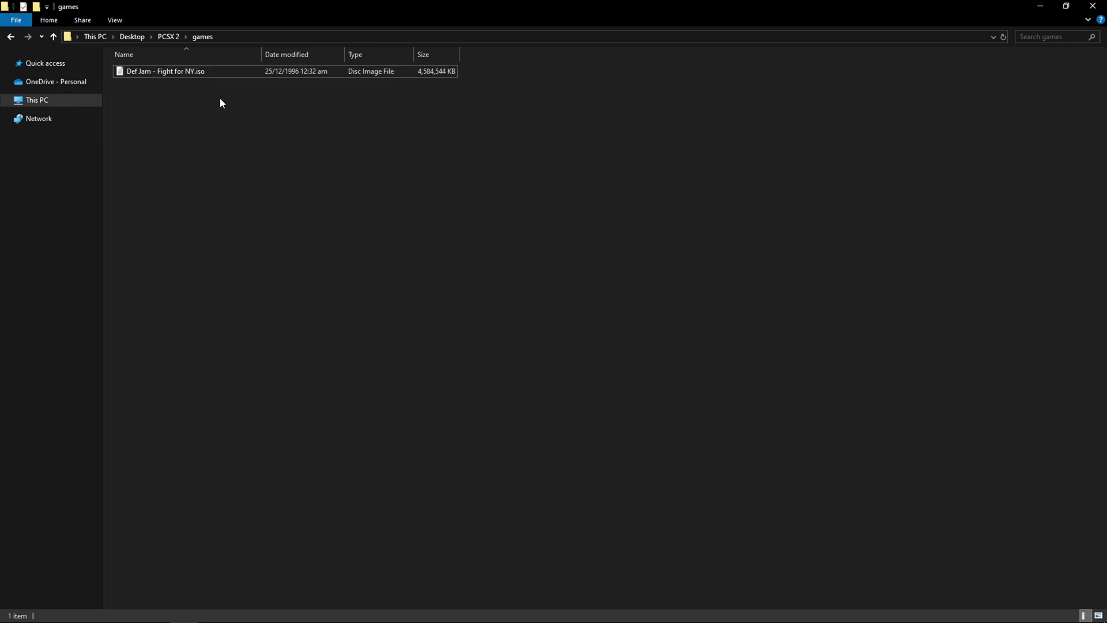
{"action": "left_click", "coordinate": [174, 37]}
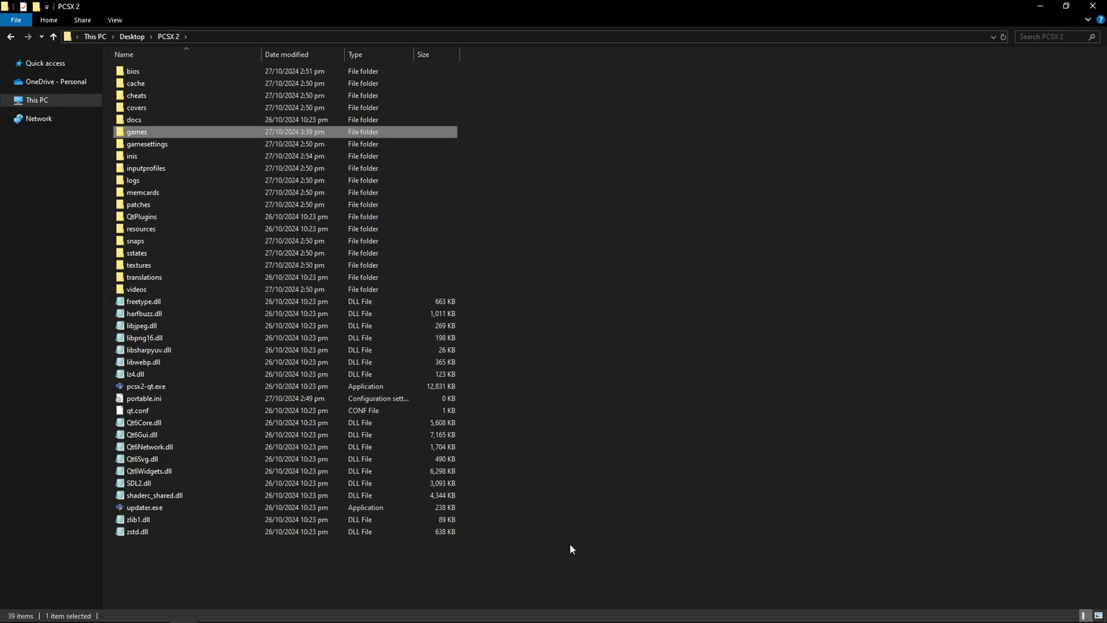
{"action": "left_click", "coordinate": [554, 610]}
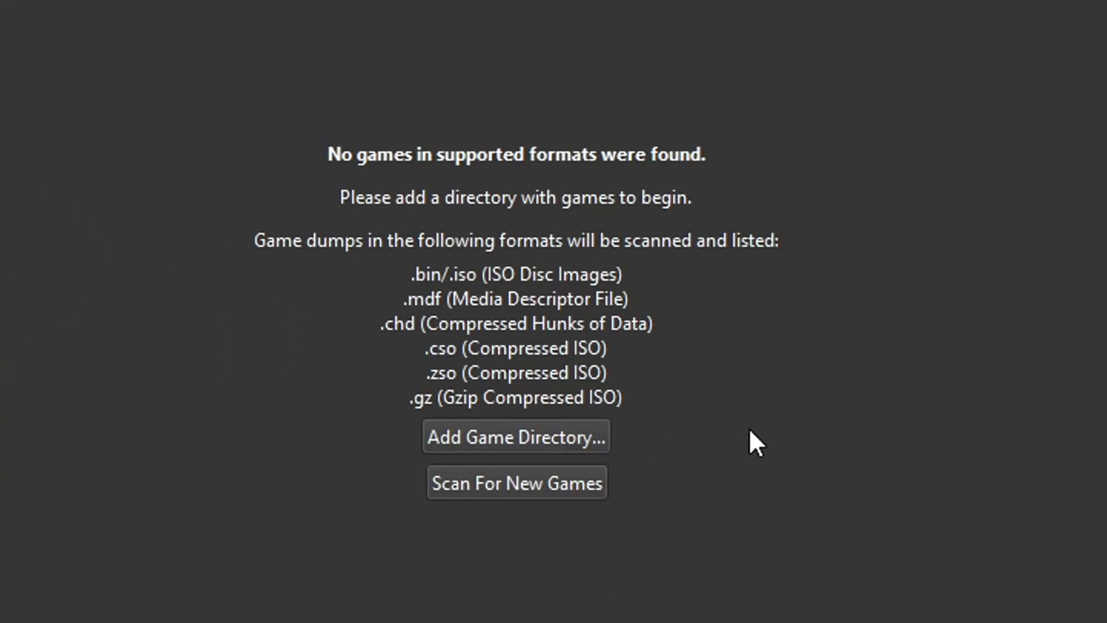
Rescan the games folder so Def Jam - Fight for NY (SLUS-21004) appears in the library.
{"action": "left_click", "coordinate": [553, 488]}
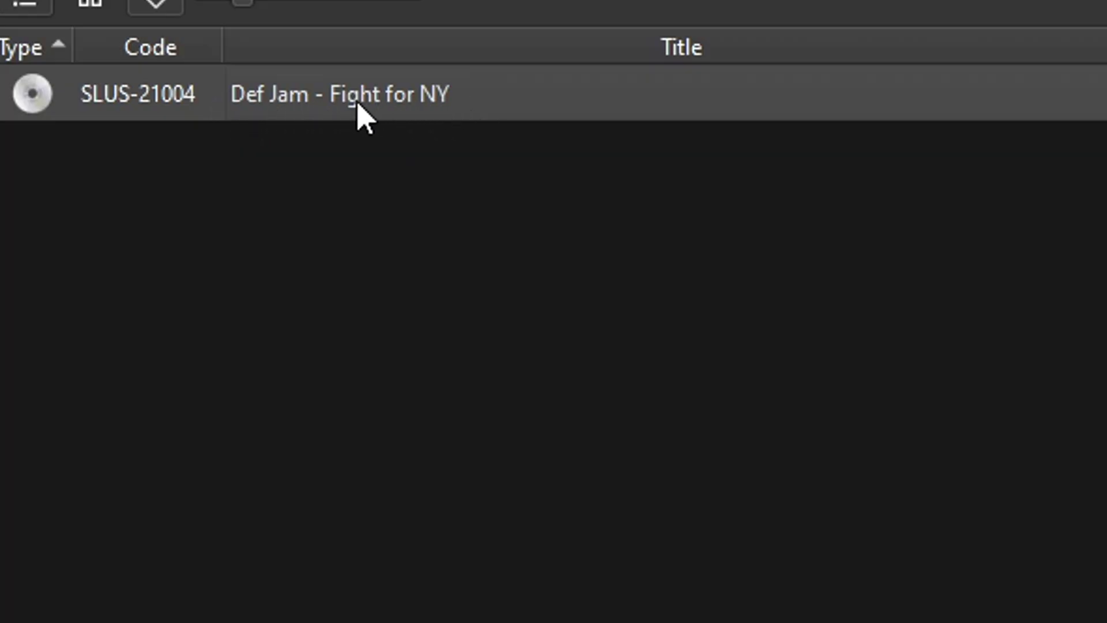
{"action": "right_click", "coordinate": [362, 115]}
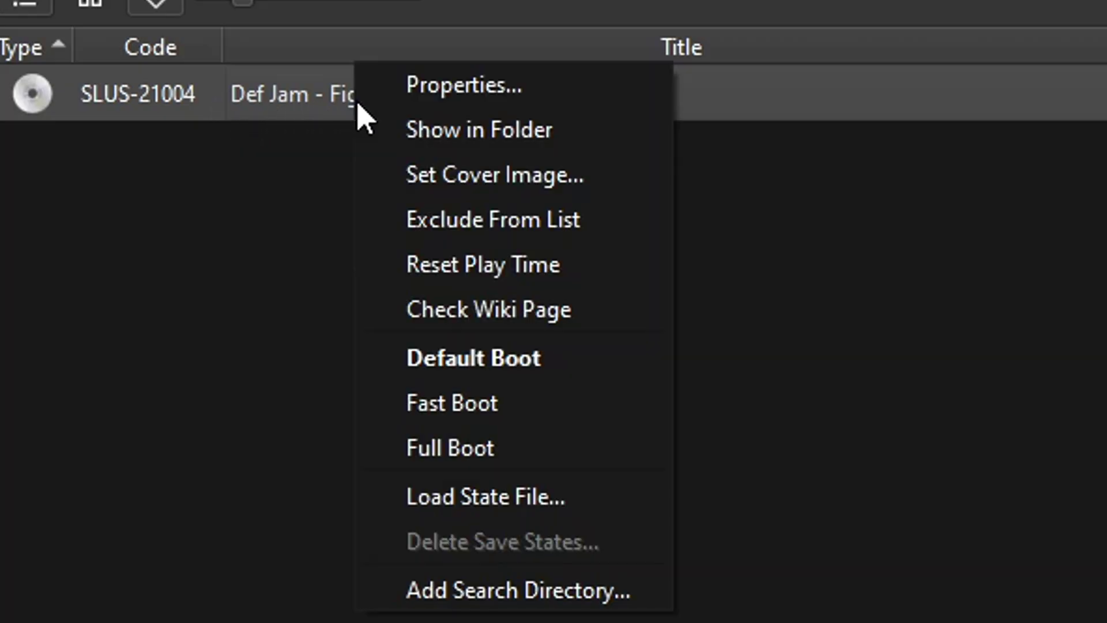
In Def Jam's Emulation properties, enable Fast CDVD, CDVD Precaching and Optimal Frame Pacing.
{"action": "left_click", "coordinate": [468, 87]}
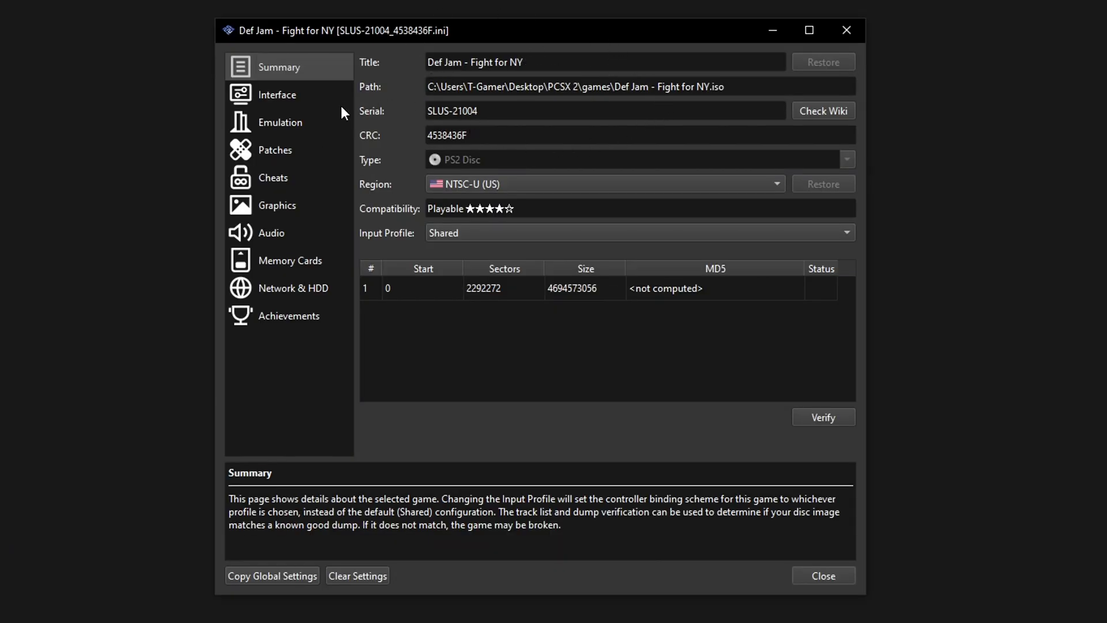
{"action": "left_click", "coordinate": [276, 127]}
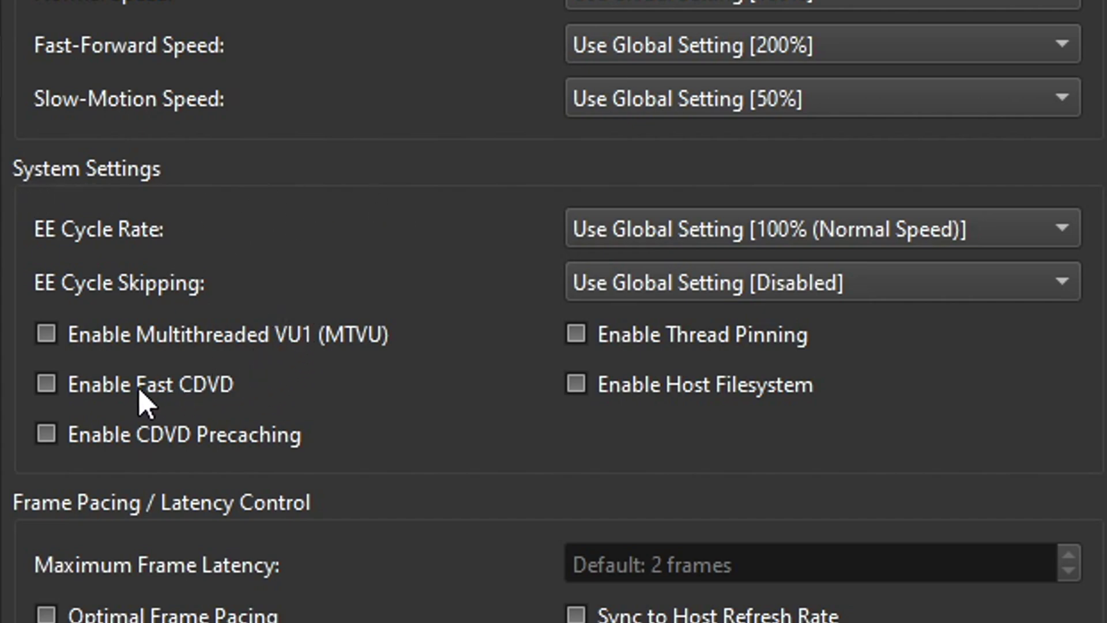
{"action": "left_click", "coordinate": [154, 392]}
{"action": "left_click", "coordinate": [133, 439]}
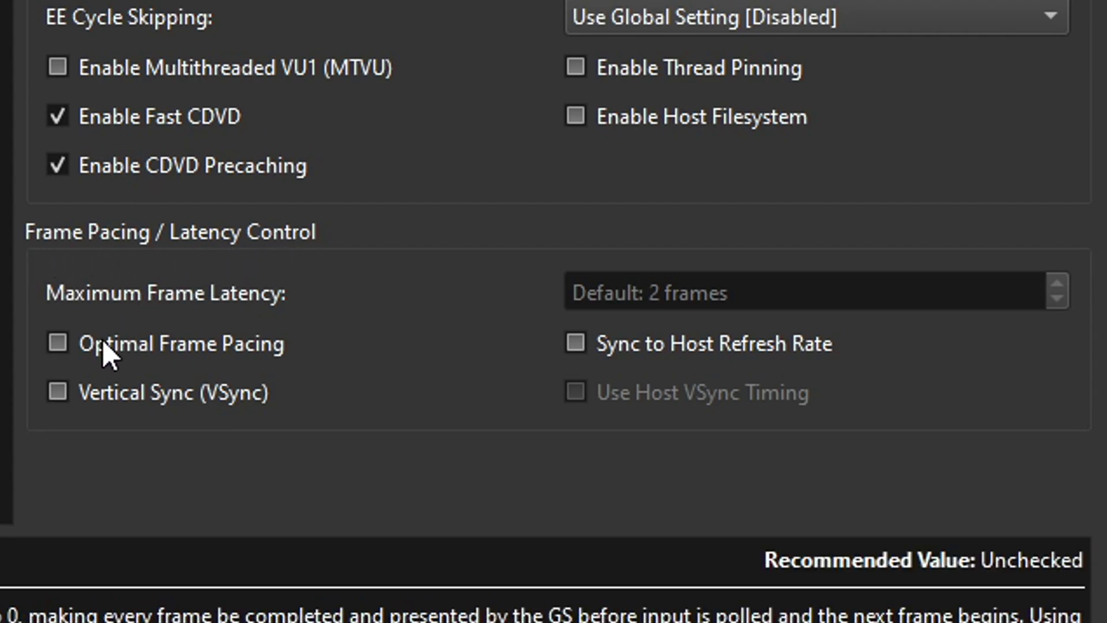
{"action": "left_click", "coordinate": [88, 343]}
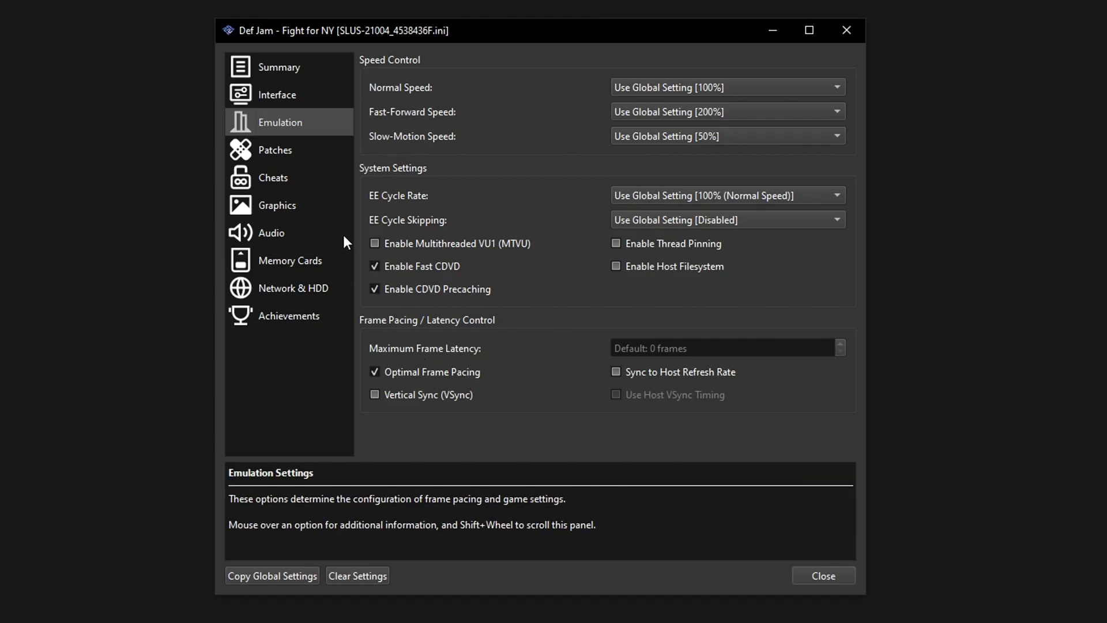
Confirm the Widescreen 16:9 patch is enabled in Def Jam's Patches list.
{"action": "left_click", "coordinate": [275, 153]}
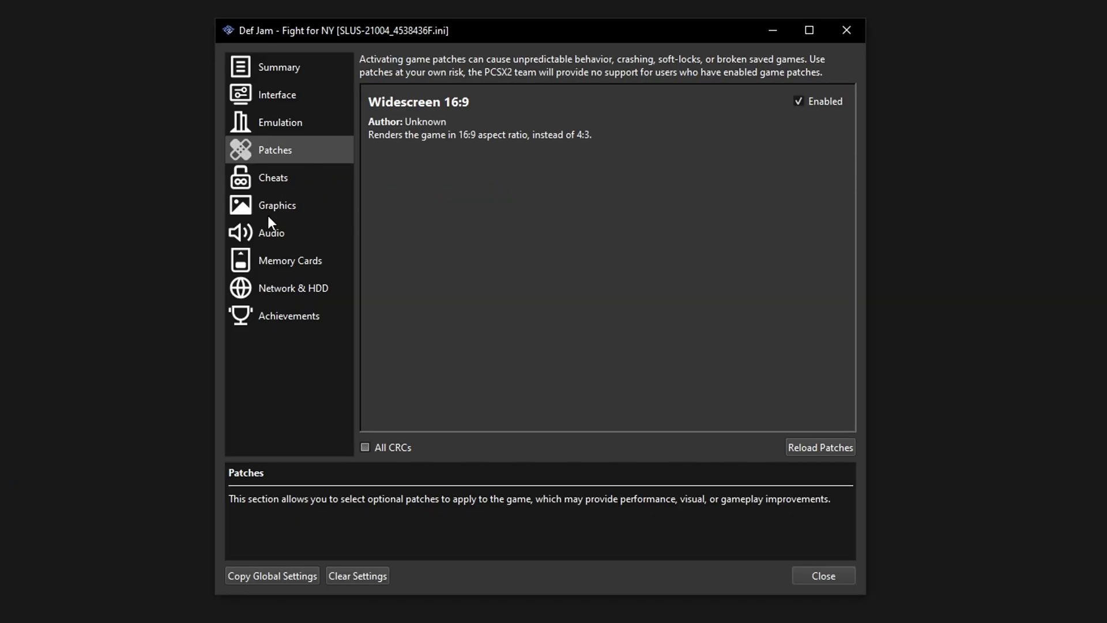
{"action": "left_click", "coordinate": [269, 209]}
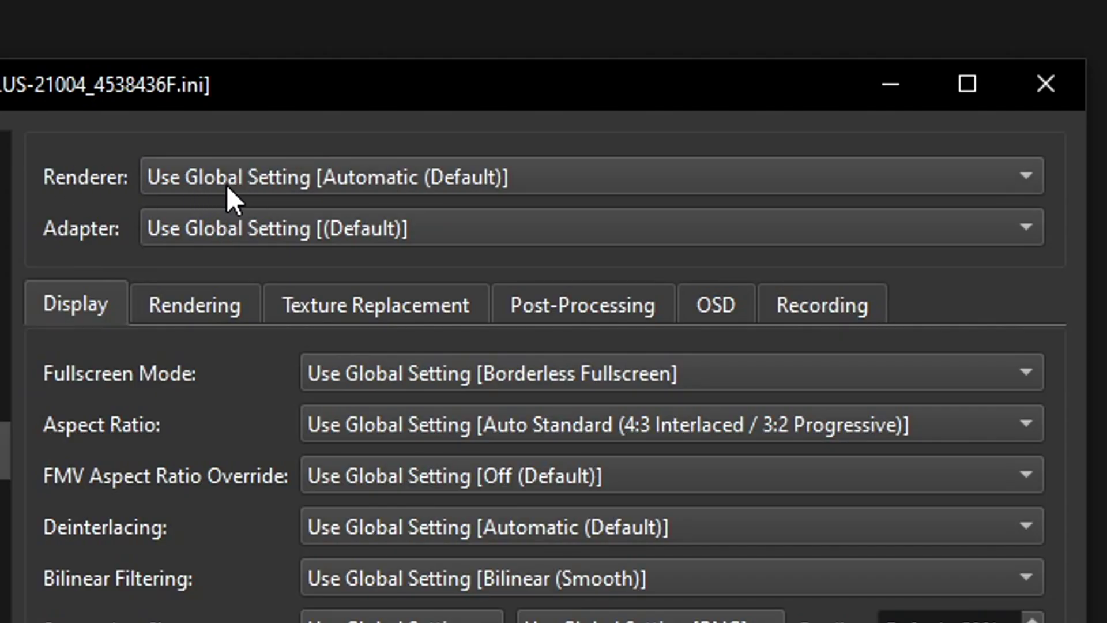
Set Def Jam's renderer to Vulkan and aspect ratio to Widescreen (16:9), with Anti-Blur on.
{"action": "left_click", "coordinate": [233, 185]}
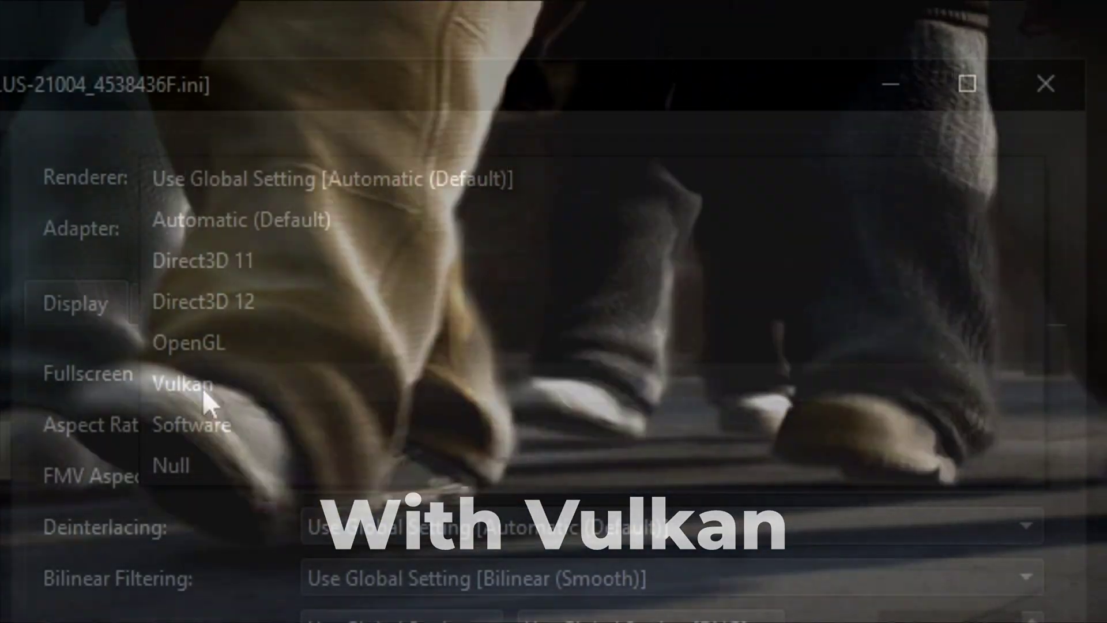
{"action": "left_click", "coordinate": [203, 387]}
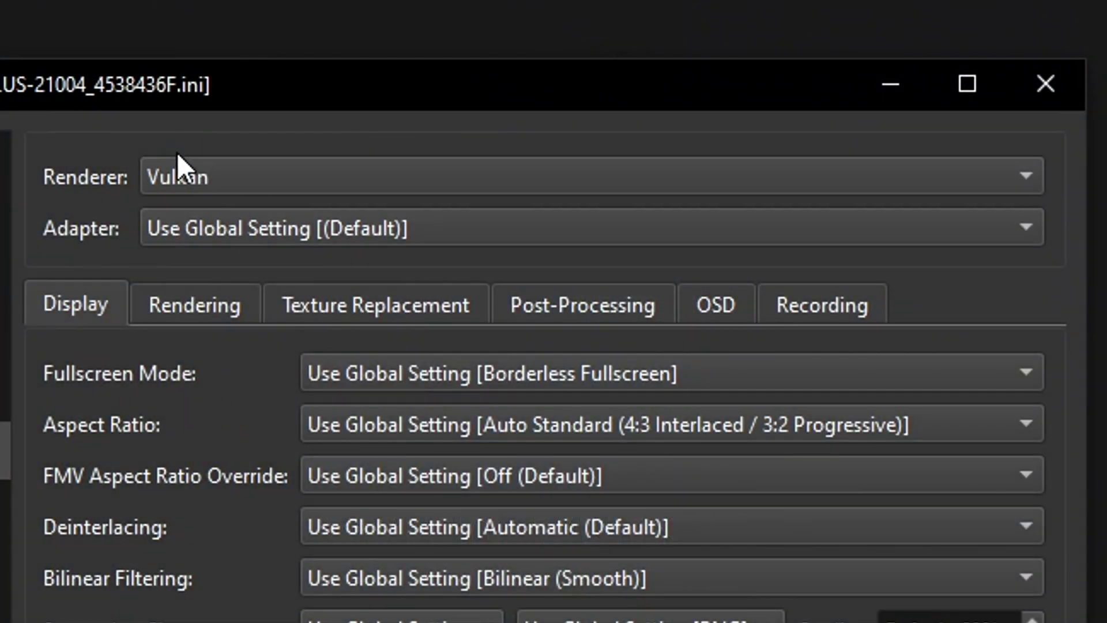
{"action": "left_click", "coordinate": [191, 177]}
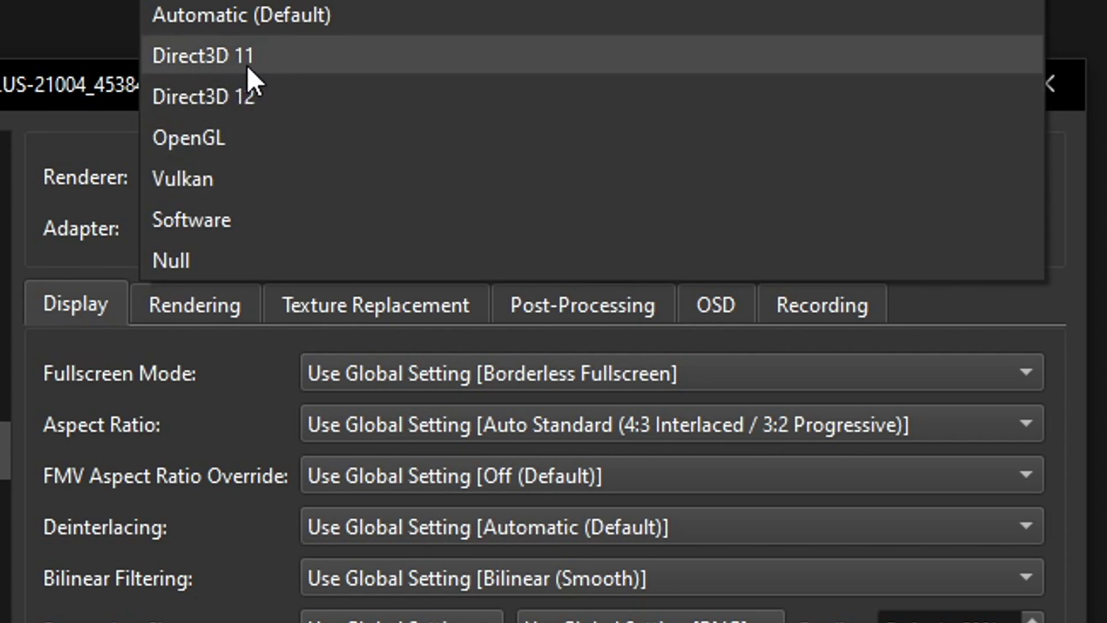
{"action": "left_click", "coordinate": [220, 179]}
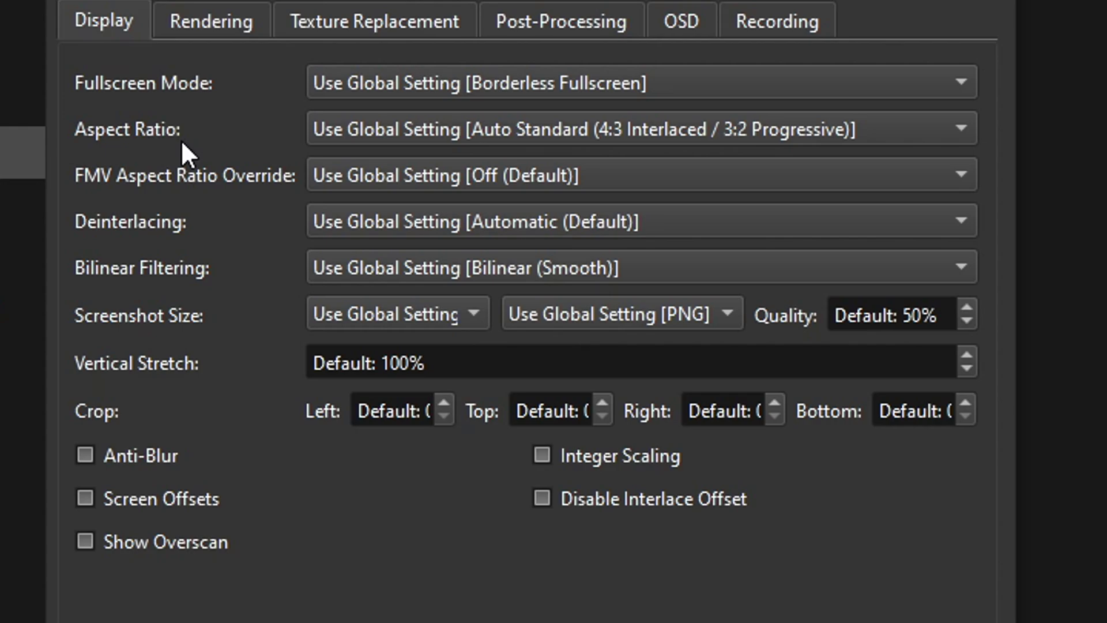
{"action": "left_click", "coordinate": [401, 128]}
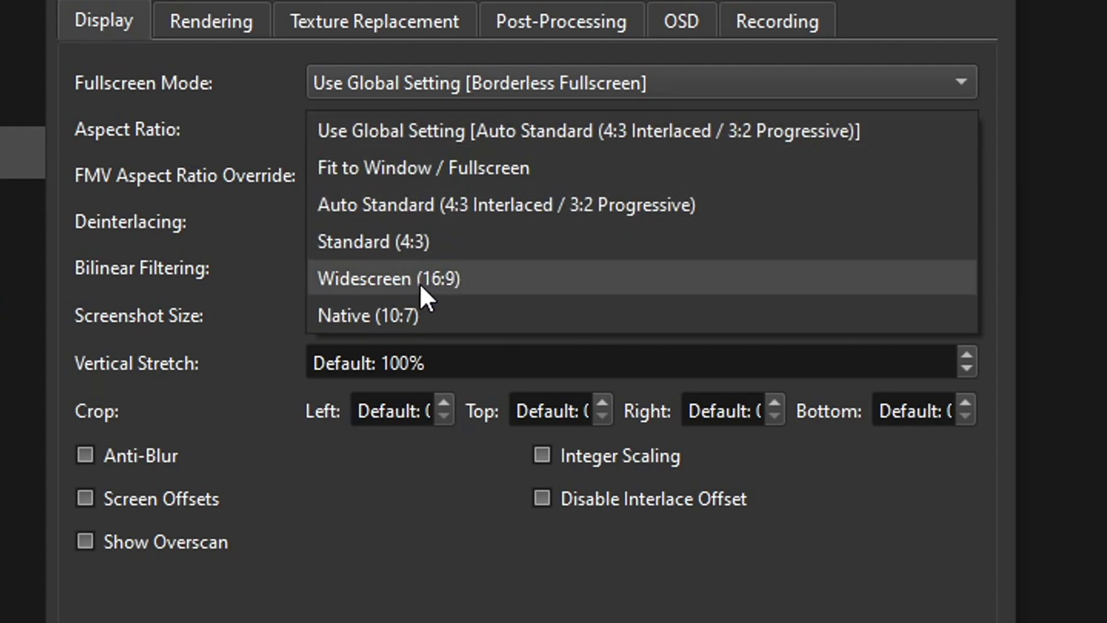
{"action": "left_click", "coordinate": [454, 283]}
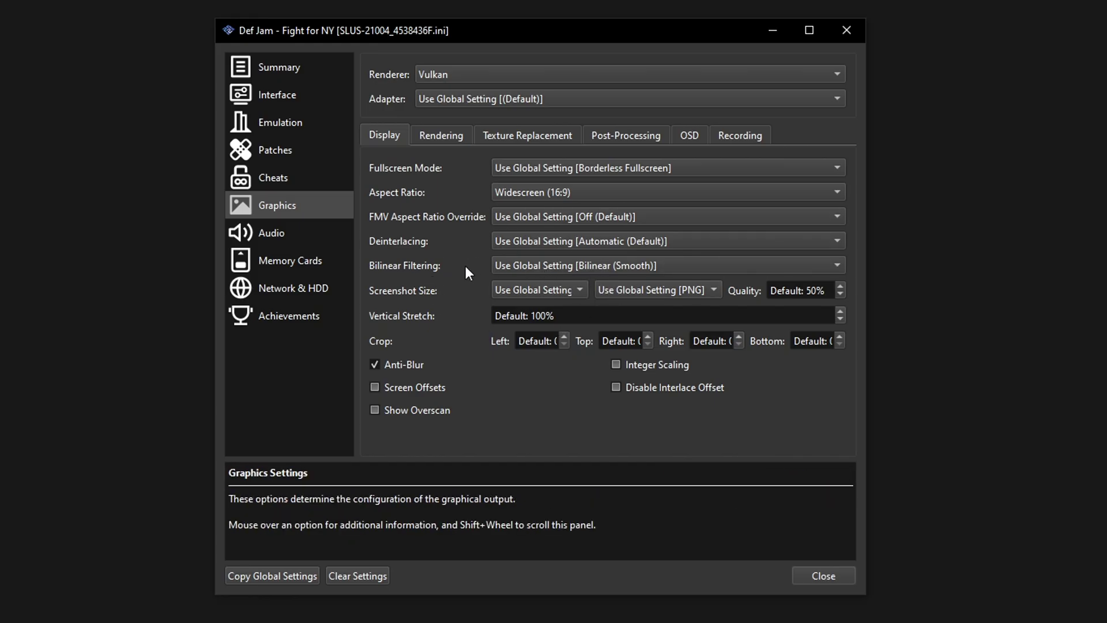
{"action": "left_click", "coordinate": [441, 139]}
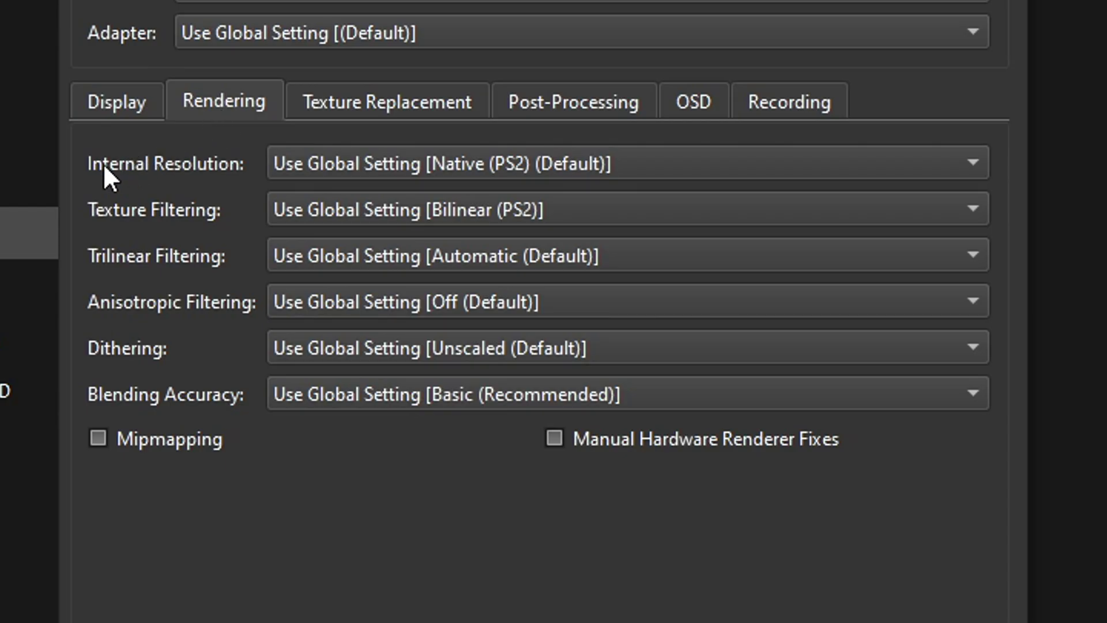
Set internal resolution to 6x Native (4K UHD), anisotropic filtering to 16x, and enable manual hardware fixes.
{"action": "left_click", "coordinate": [384, 167]}
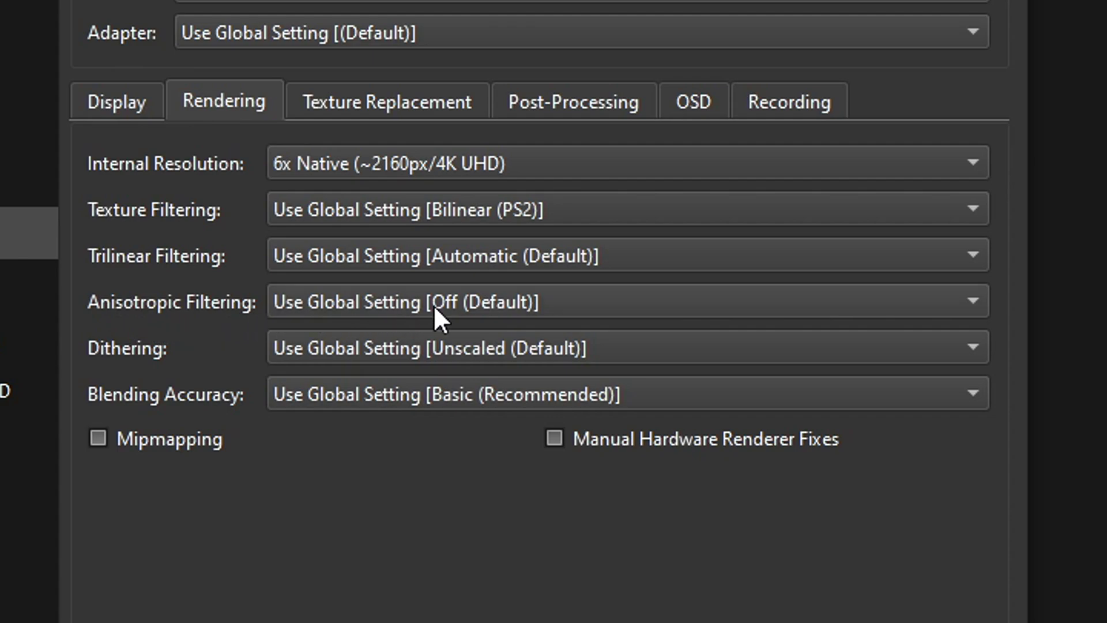
{"action": "left_click", "coordinate": [411, 305]}
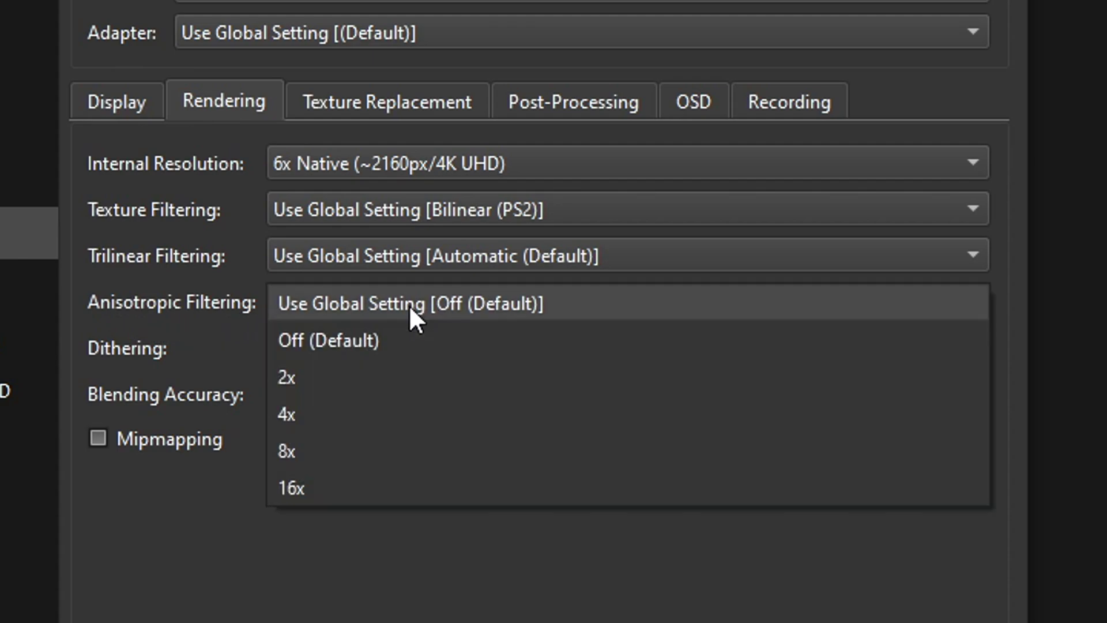
{"action": "left_click", "coordinate": [326, 488]}
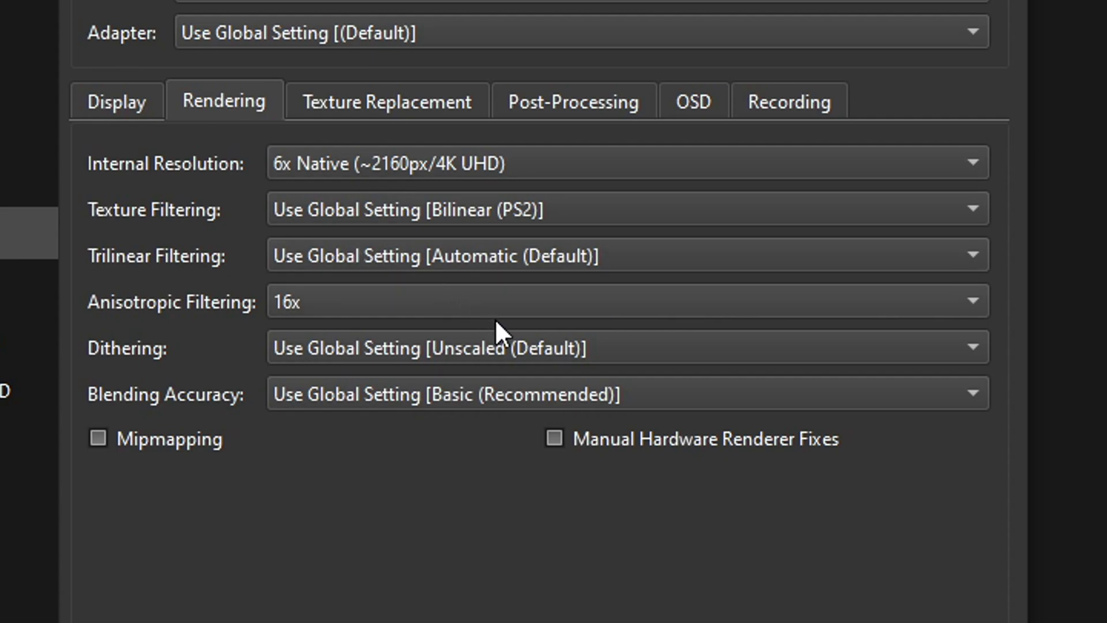
{"action": "left_click", "coordinate": [554, 438]}
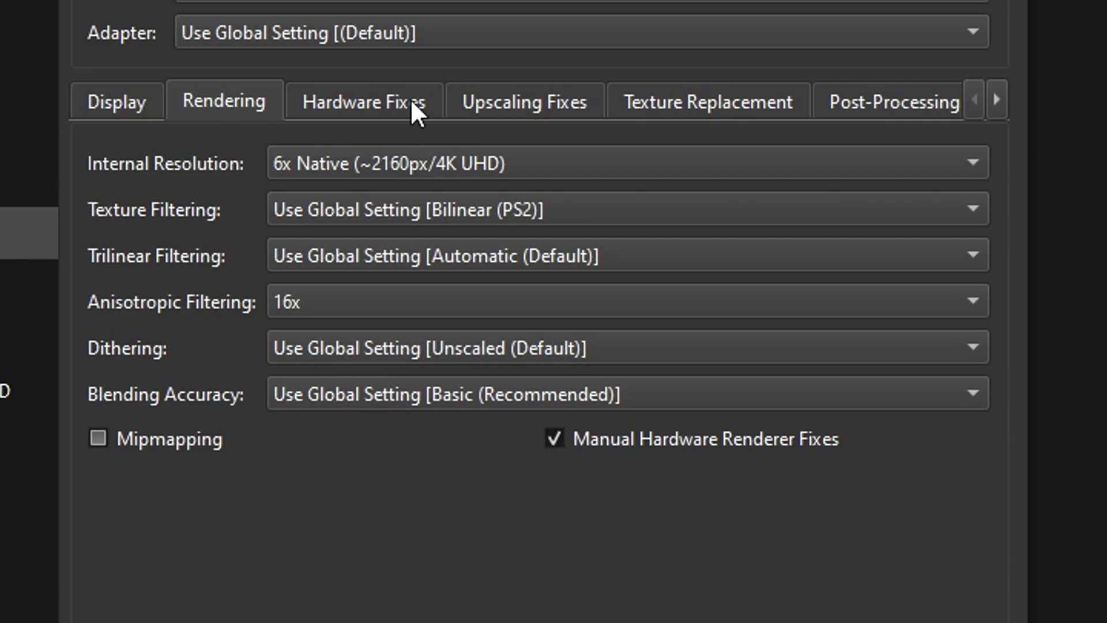
{"action": "left_click", "coordinate": [362, 115]}
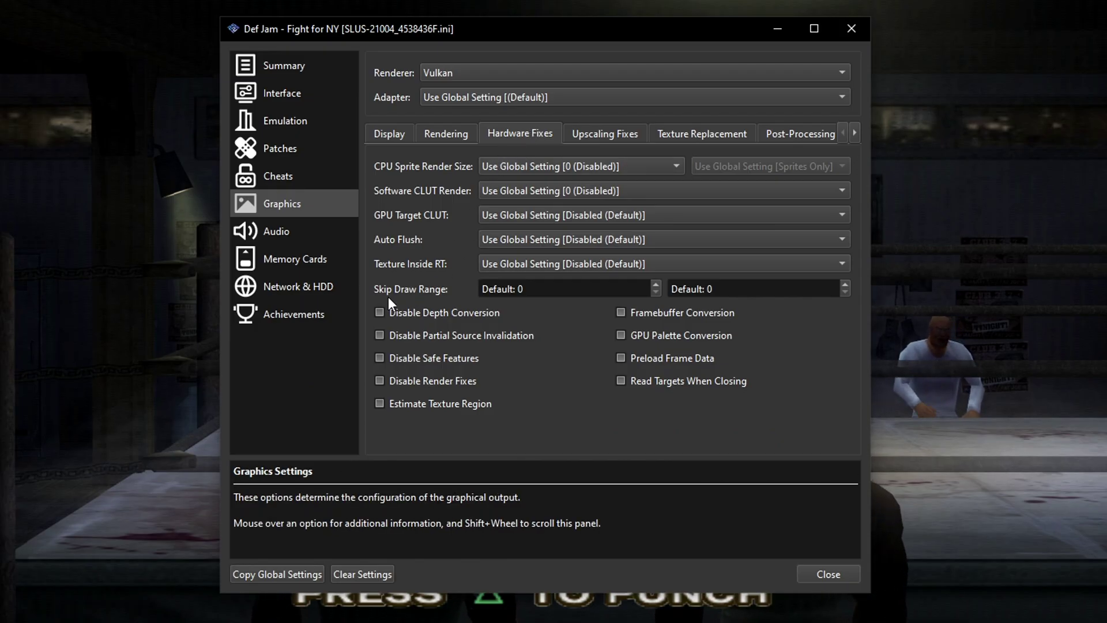
Enter 11 as Def Jam's Skip Draw Range in the Hardware Fixes settings.
{"action": "left_click_drag", "start_coordinate": [571, 25], "coordinate": [186, 3]}
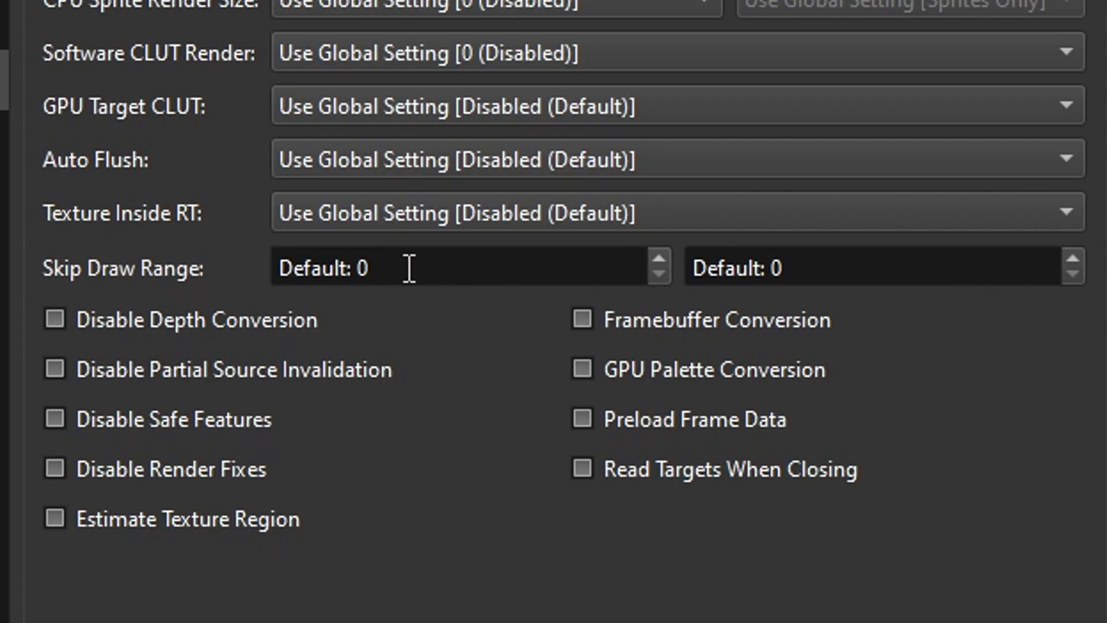
{"action": "left_click", "coordinate": [410, 268]}
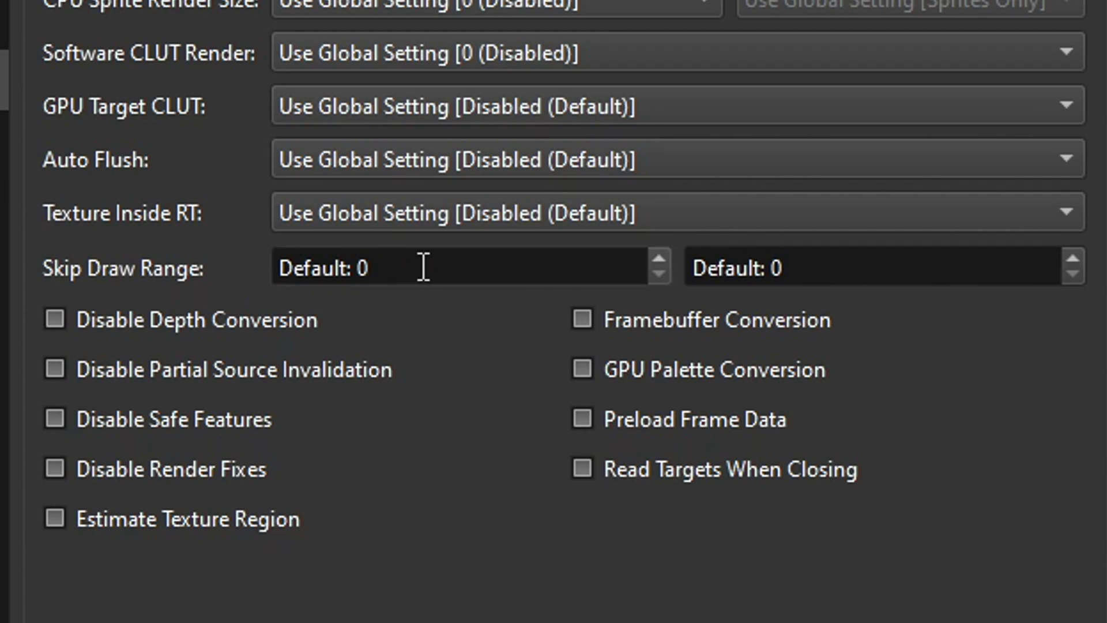
{"action": "type", "text": "11"}
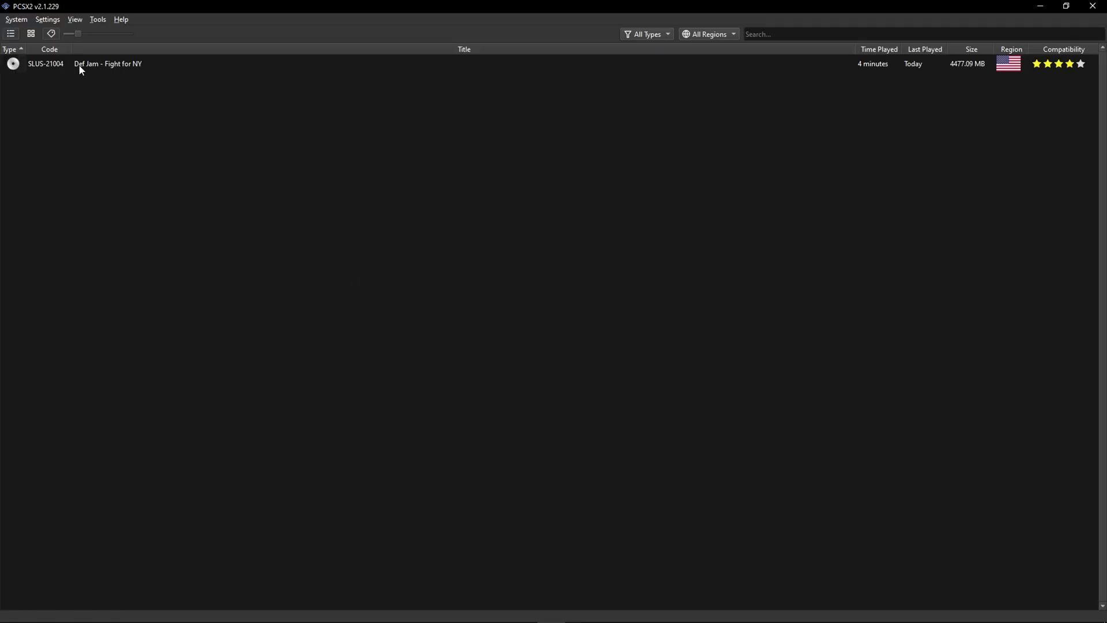
Boot Def Jam - Fight for NY from the game list.
{"action": "double_click", "coordinate": [107, 67]}
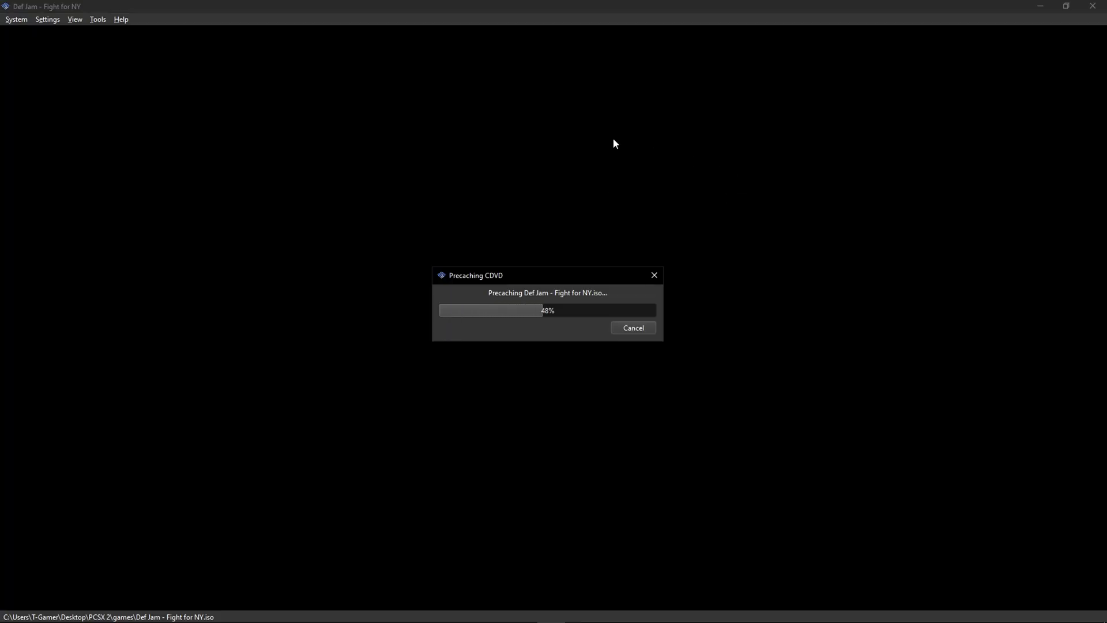